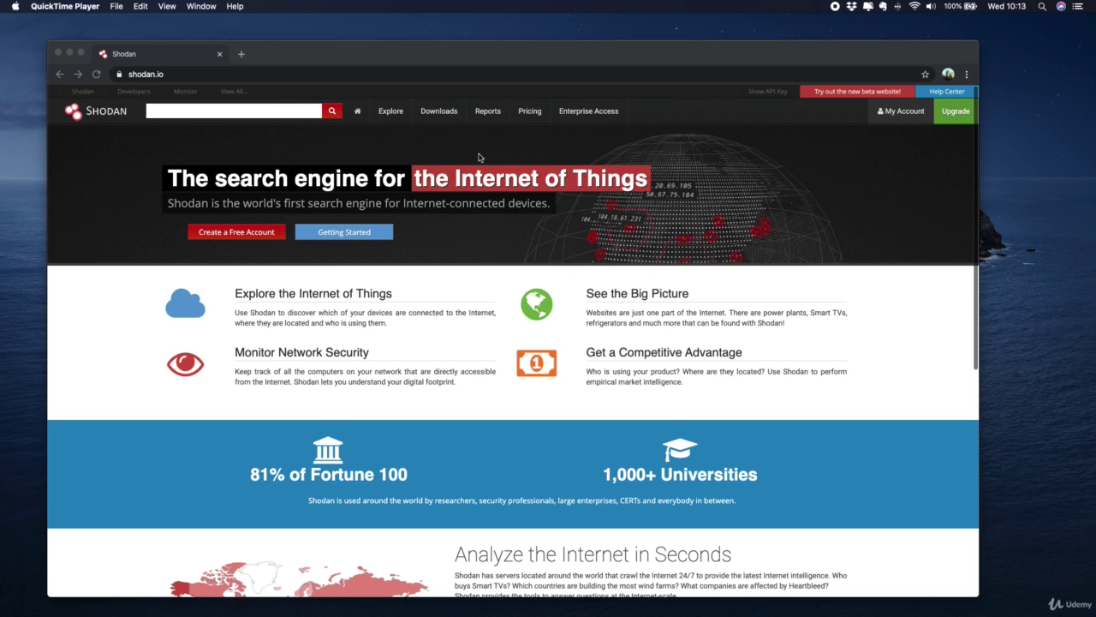
Search Shodan for country:es port:9100, returning 1,744 results in Spain
left_click(287, 111)
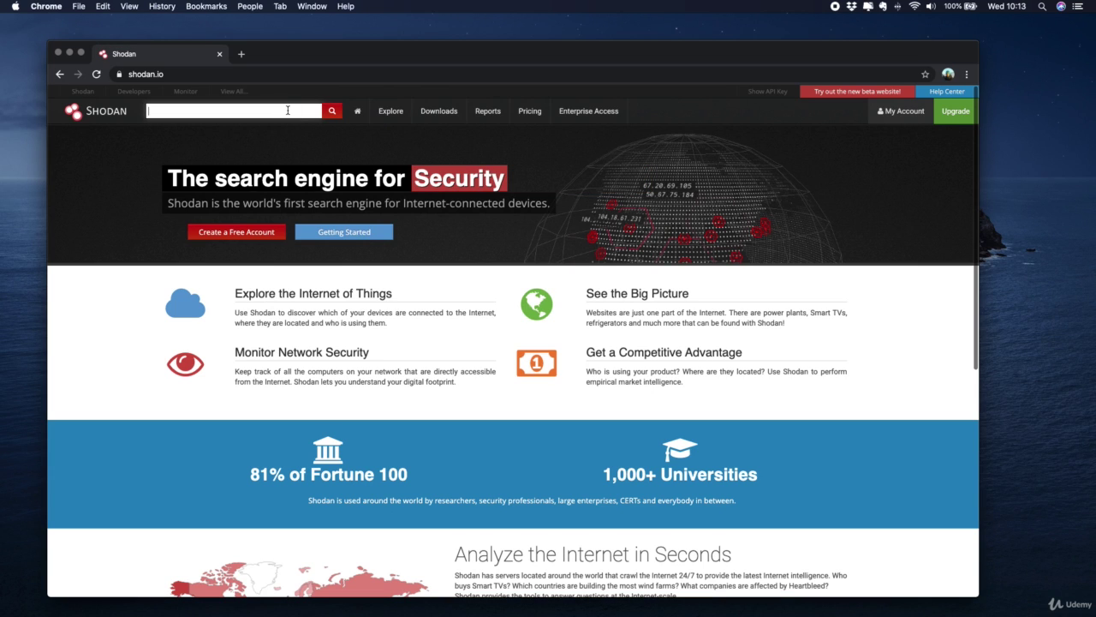
type("country:es")
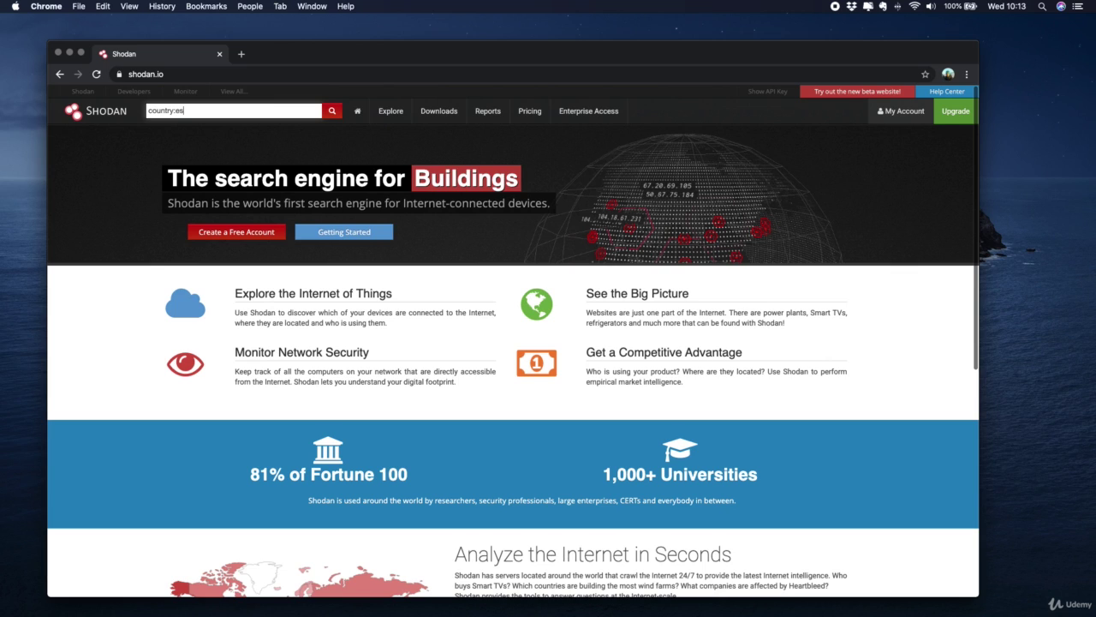
type(" port:9100")
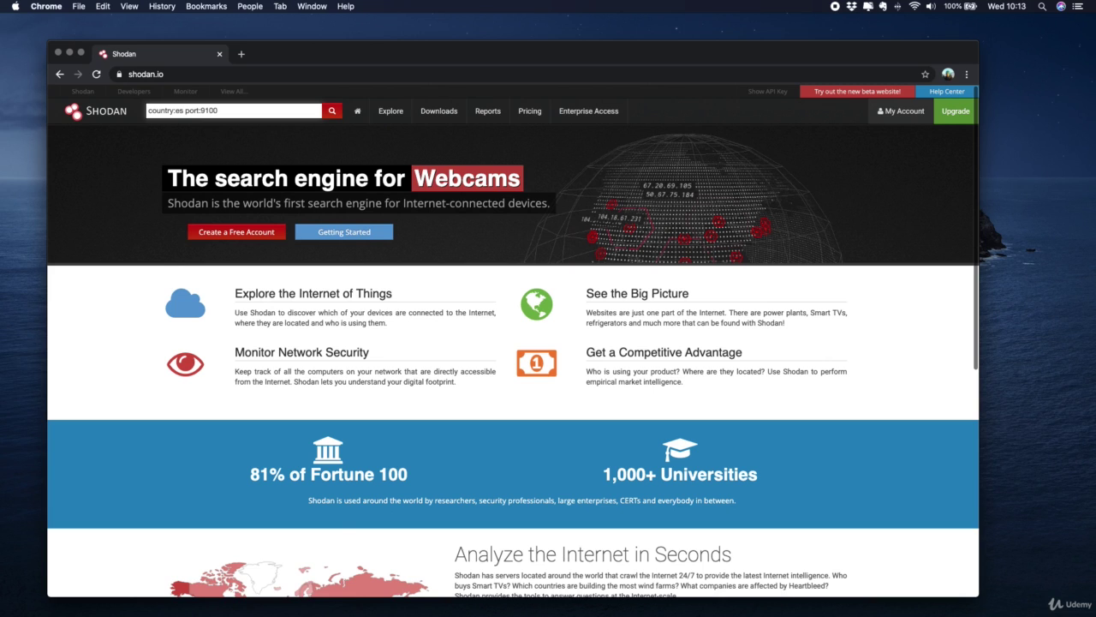
key("Return")
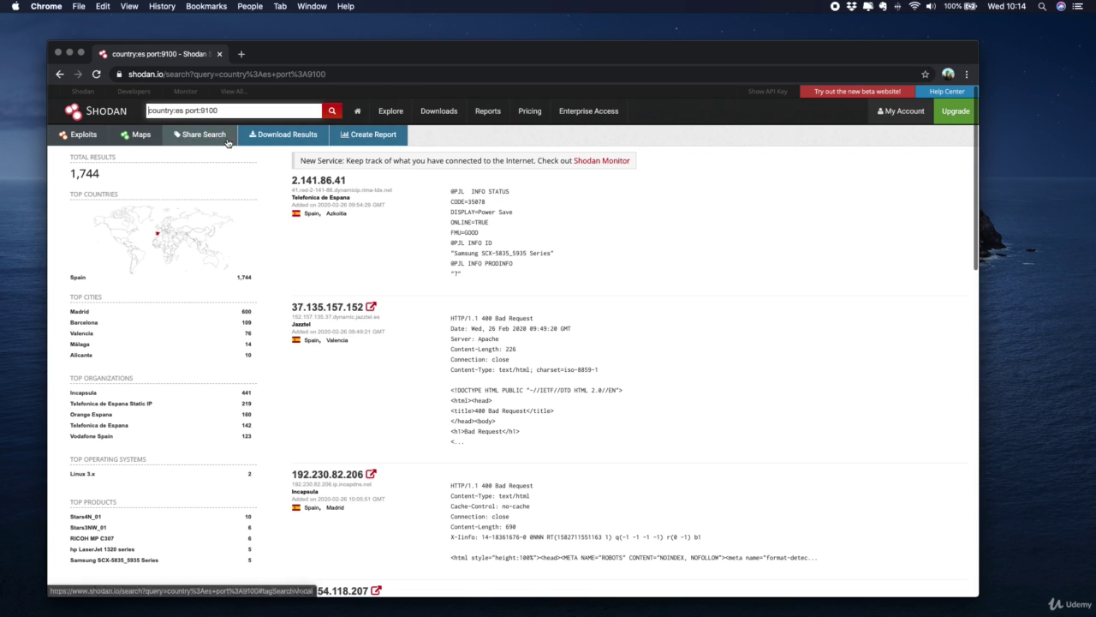
Replace the port filter with toner, searching country:es toner for 38 results
left_click_drag(202, 110, 215, 110)
key("BackSpace")
key("BackSpace")
key("BackSpace")
key("BackSpace")
key("BackSpace")
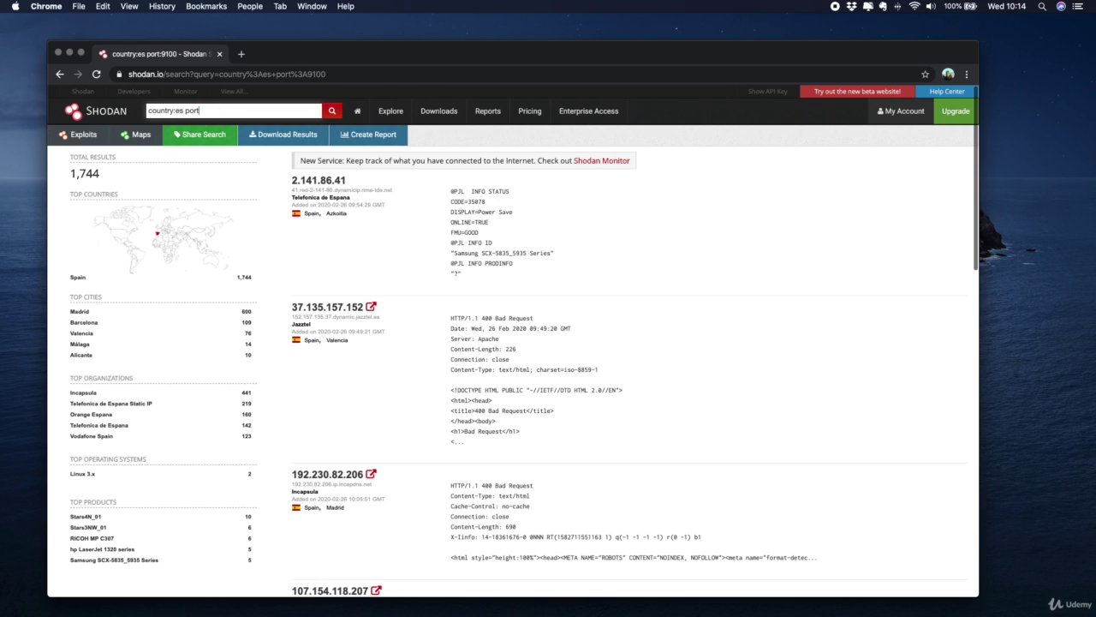
type("toner")
key("Return")
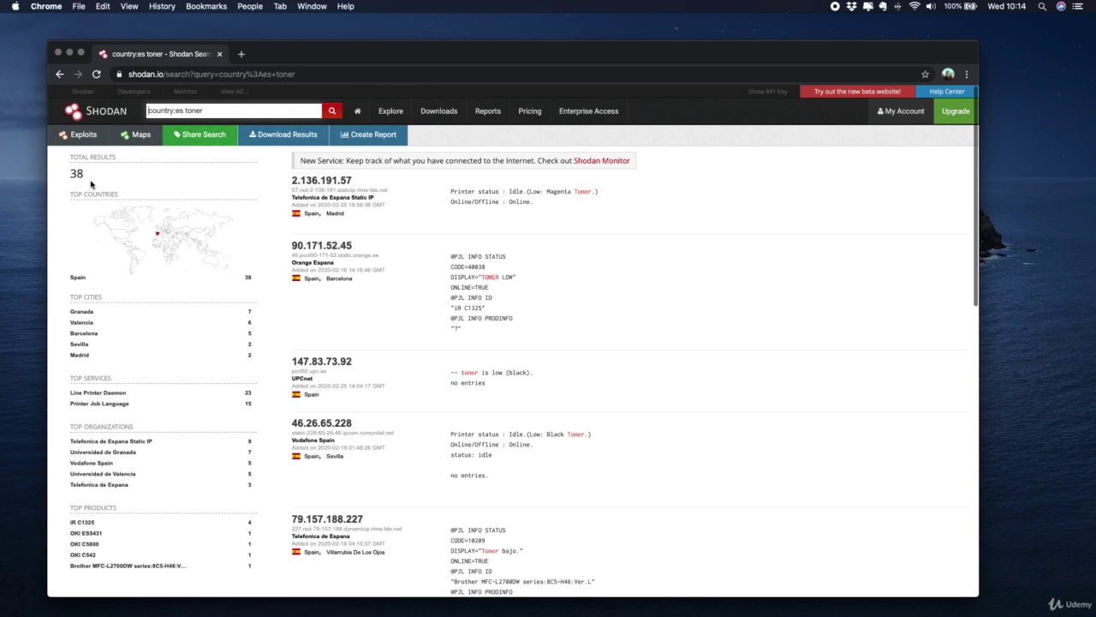
scroll(374, 283, "down", 2)
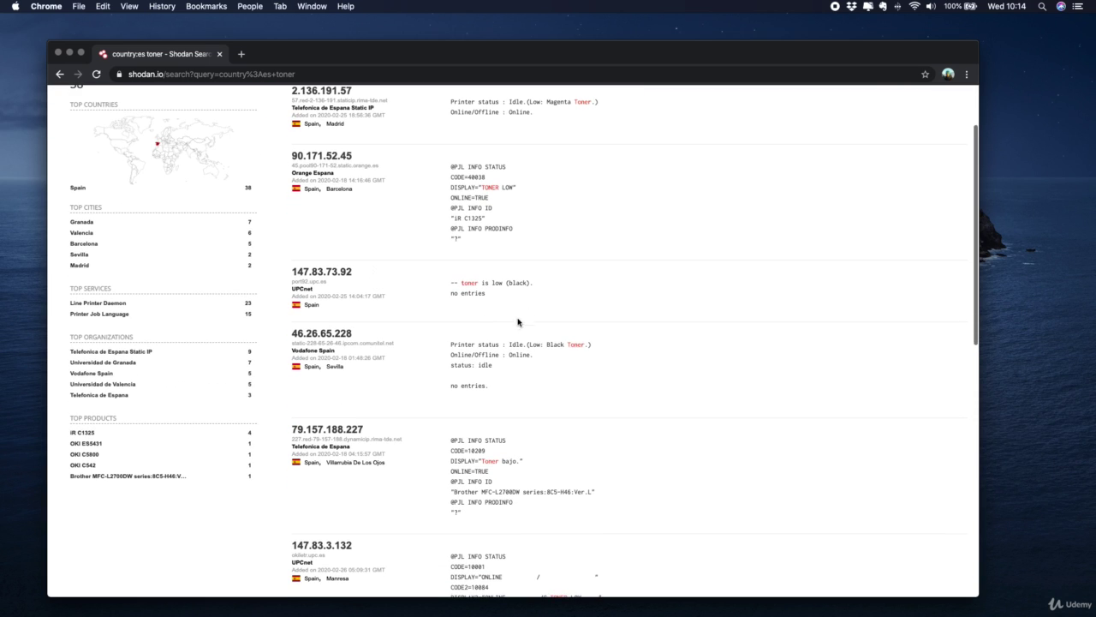
triple_click(524, 344)
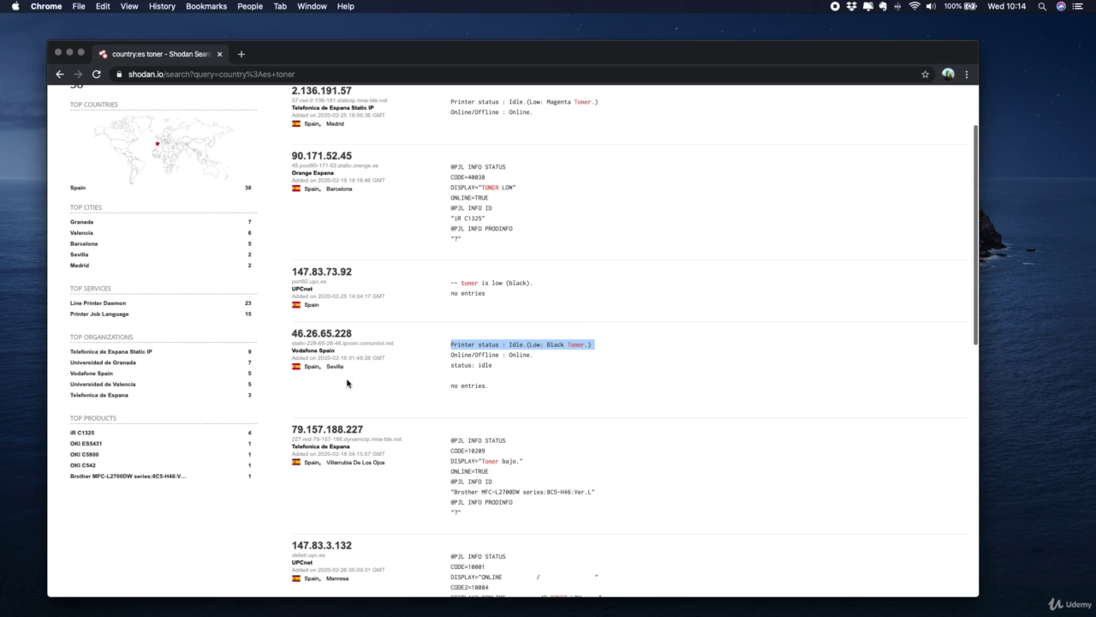
left_click(343, 334)
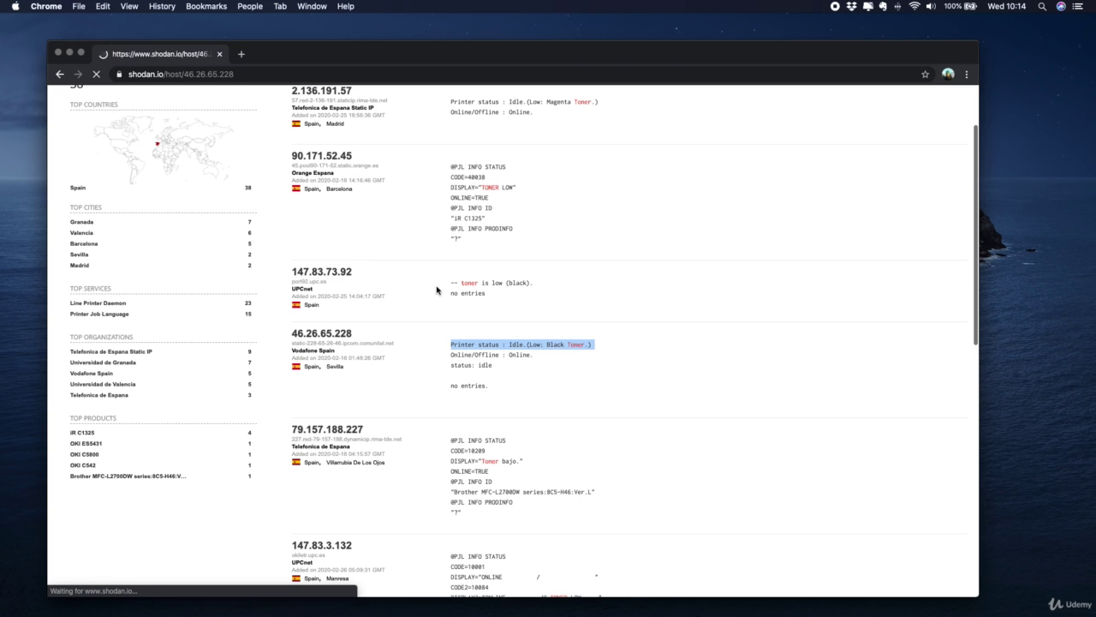
scroll(437, 289, "down", 5)
scroll(437, 289, "down", 10)
scroll(437, 289, "up", 5)
scroll(482, 411, "up", 10)
scroll(481, 411, "up", 4)
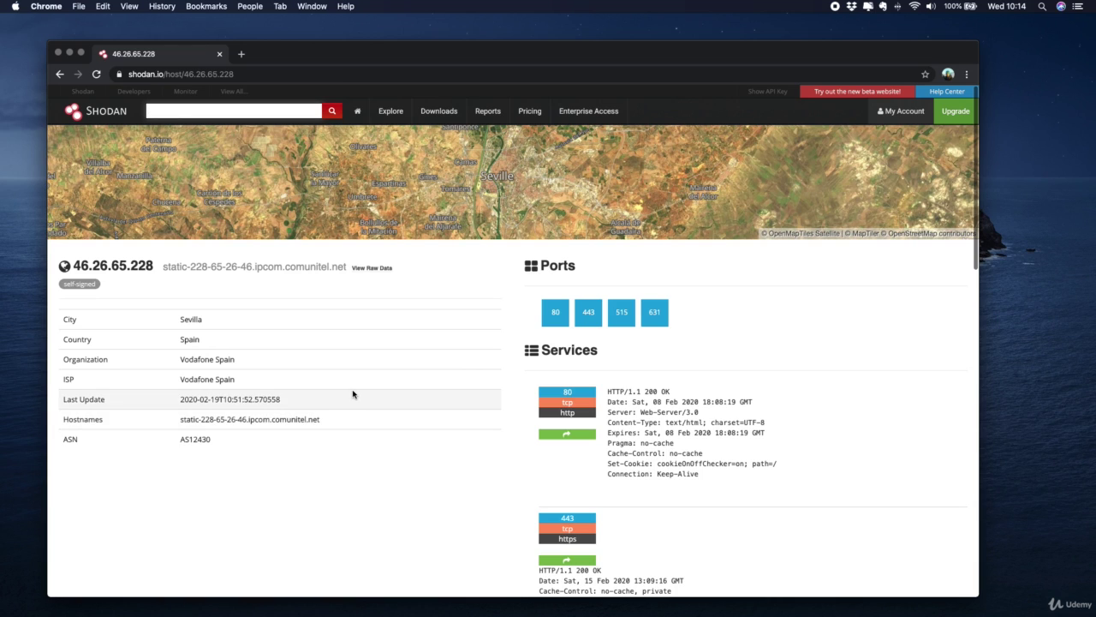
scroll(352, 394, "left", 5)
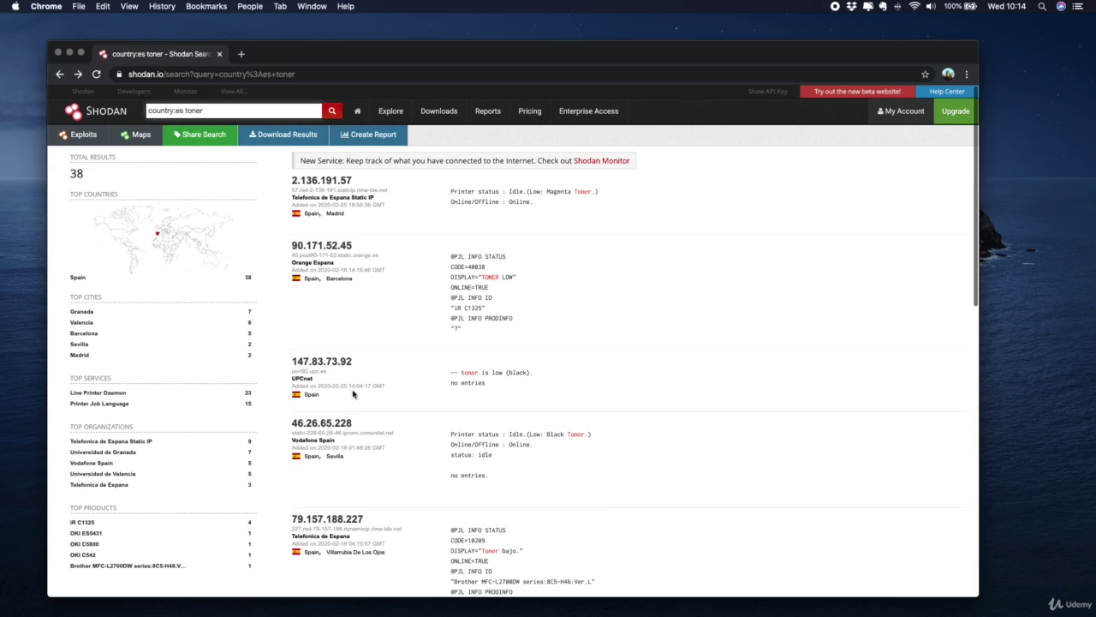
Highlight the 'toner is low (black)' result, then search country:es contabilidade, which finds nothing
left_click(503, 373)
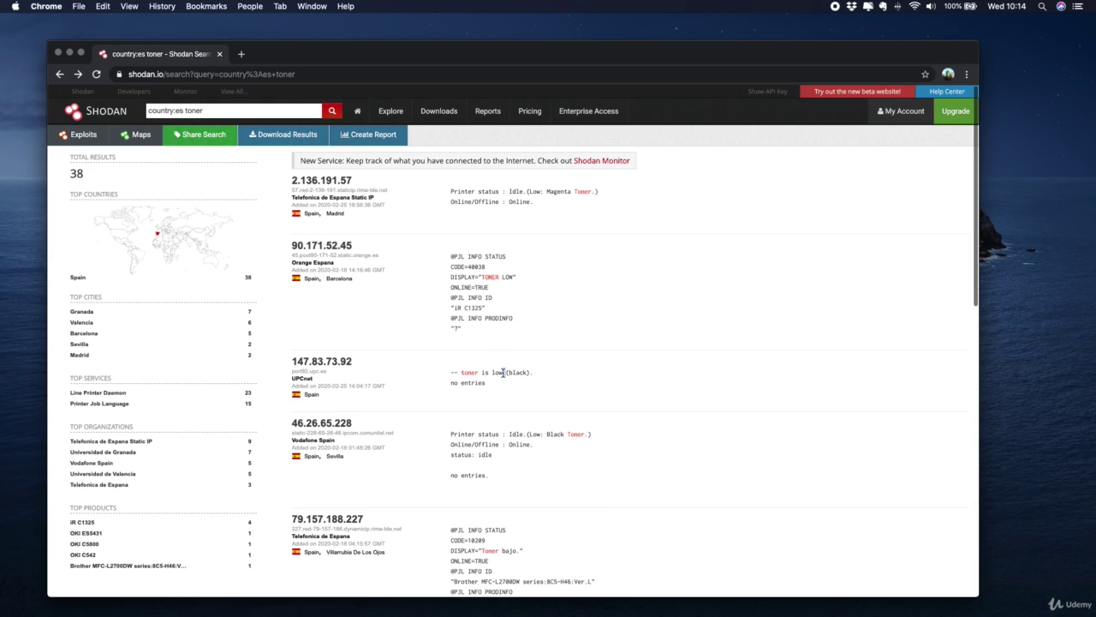
triple_click(504, 373)
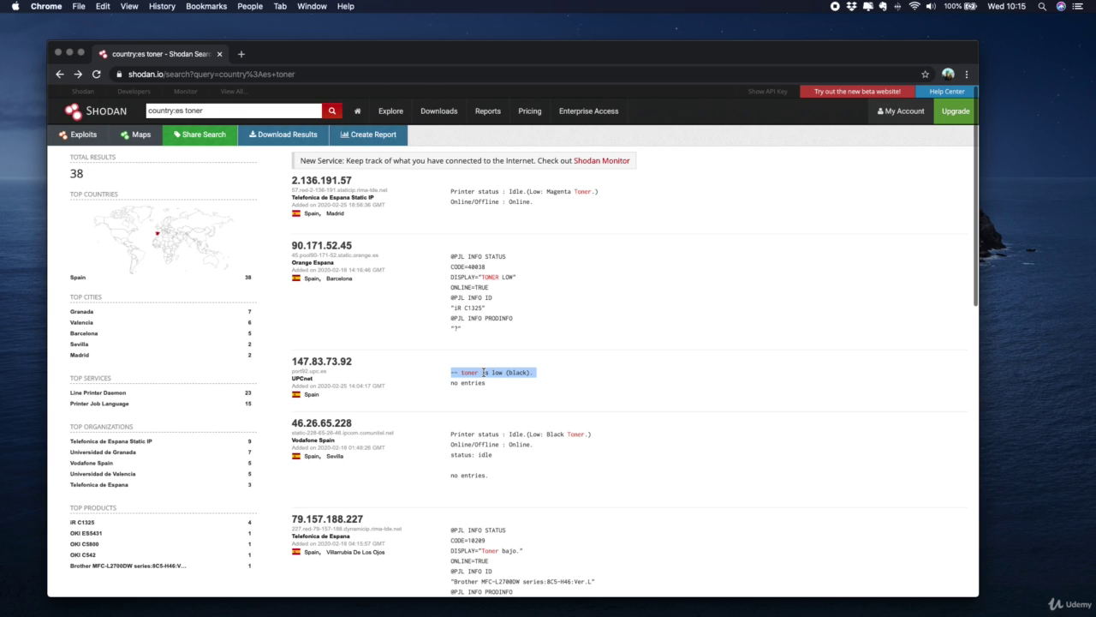
scroll(486, 333, "up", 2)
double_click(193, 111)
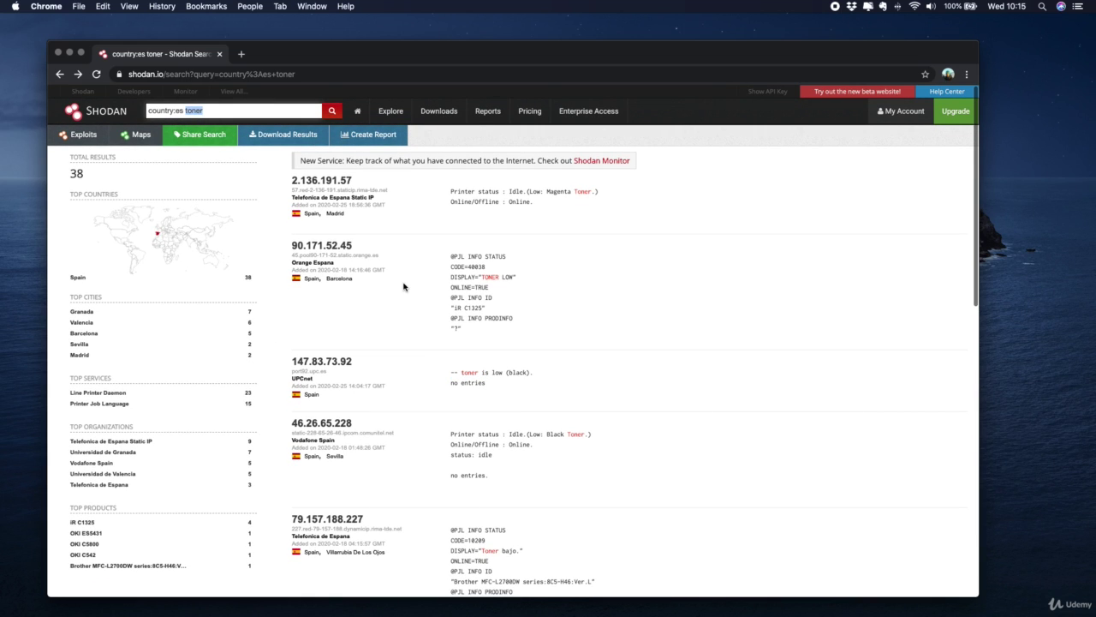
type("contabilidade")
key("Return")
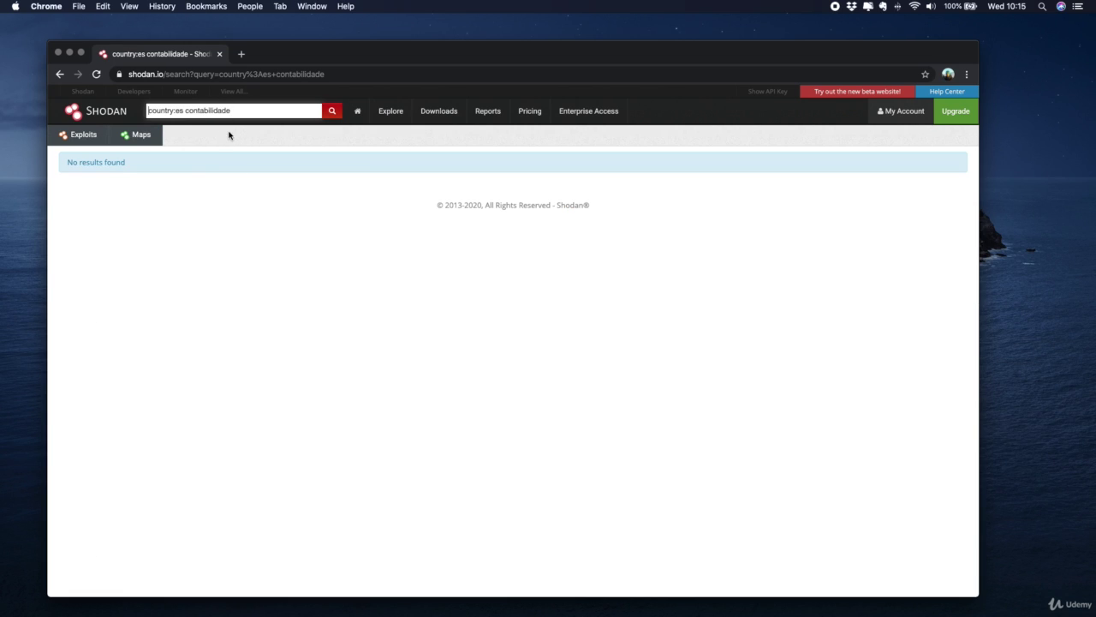
Search country:es accounts and scroll through the 32 mostly HTTPS results
double_click(209, 111)
key("BackSpace")
type("accounts")
key("Return")
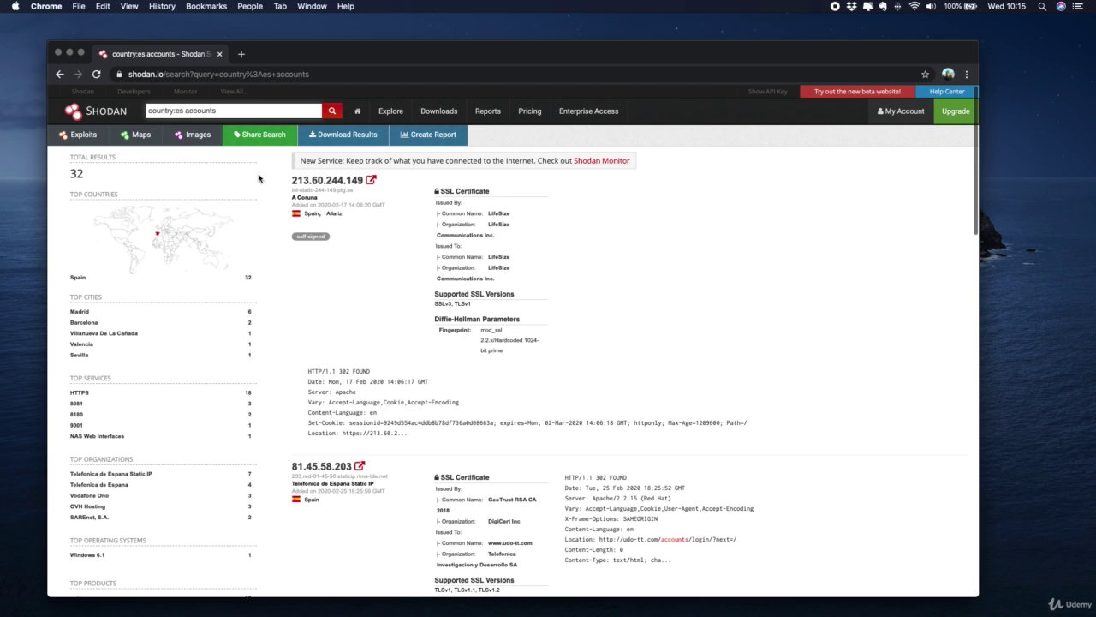
scroll(457, 182, "down", 5)
scroll(456, 182, "down", 5)
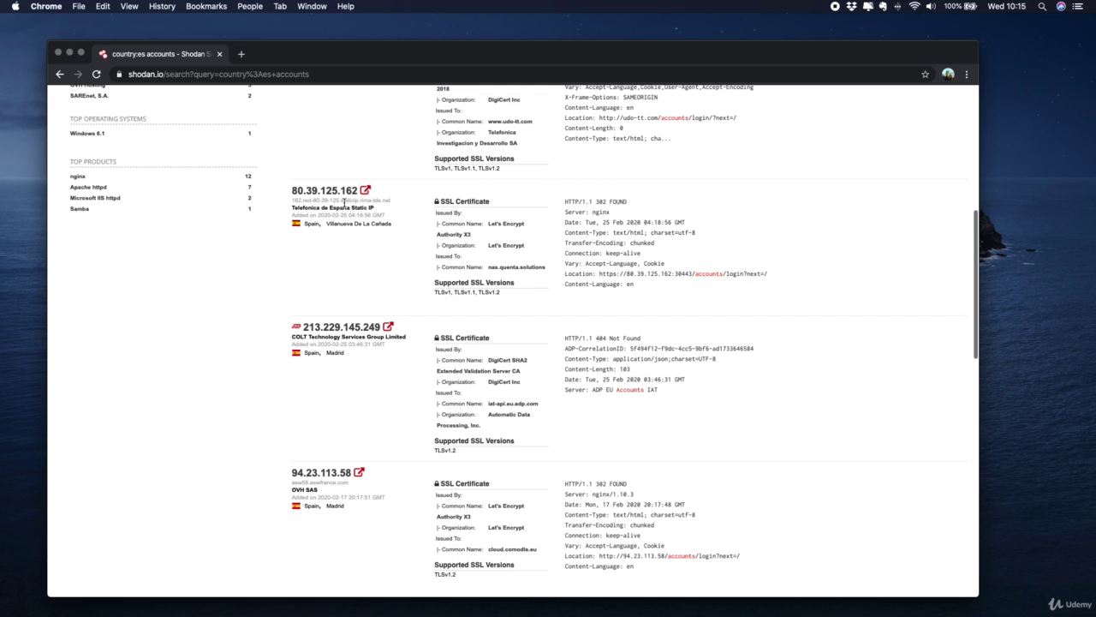
left_click(347, 192)
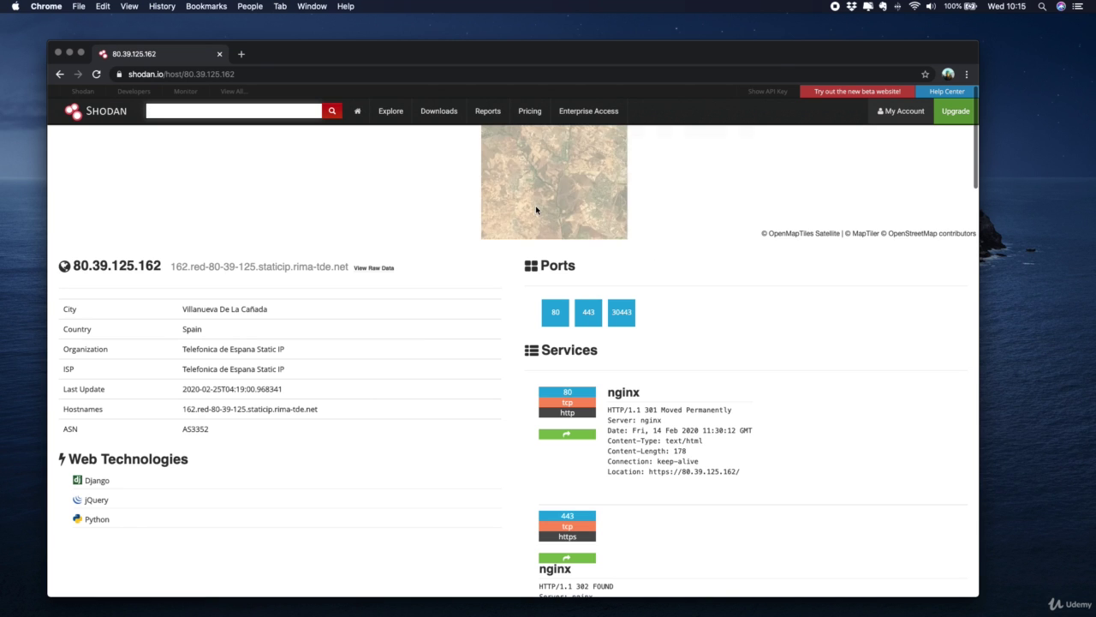
scroll(535, 209, "down", 4)
scroll(535, 208, "down", 10)
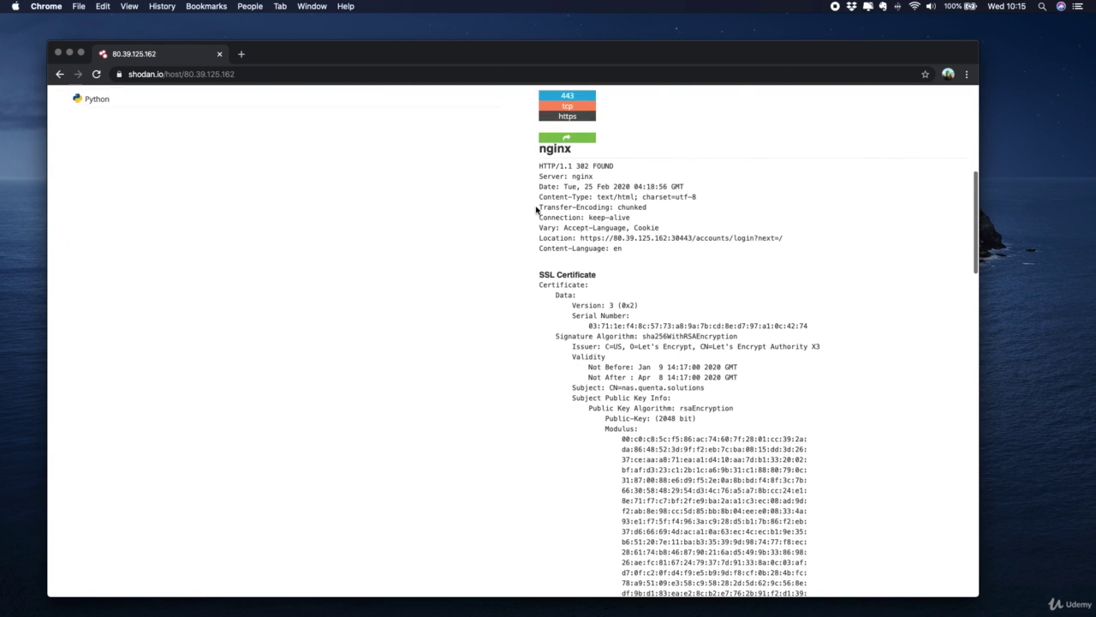
double_click(589, 171)
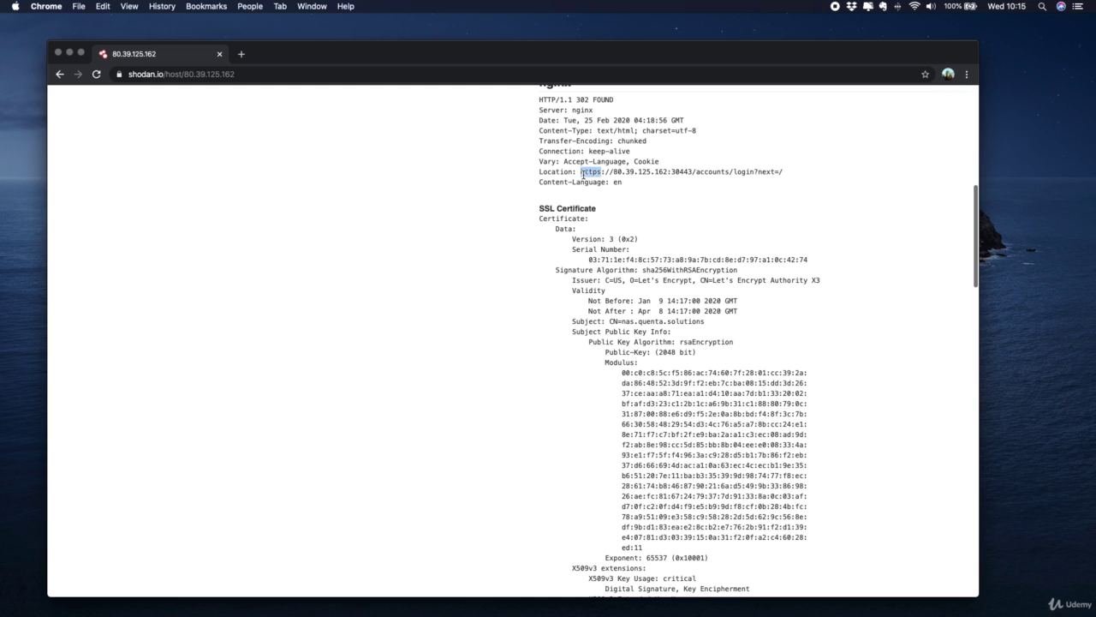
left_click(782, 173, "shift")
right_click(762, 172)
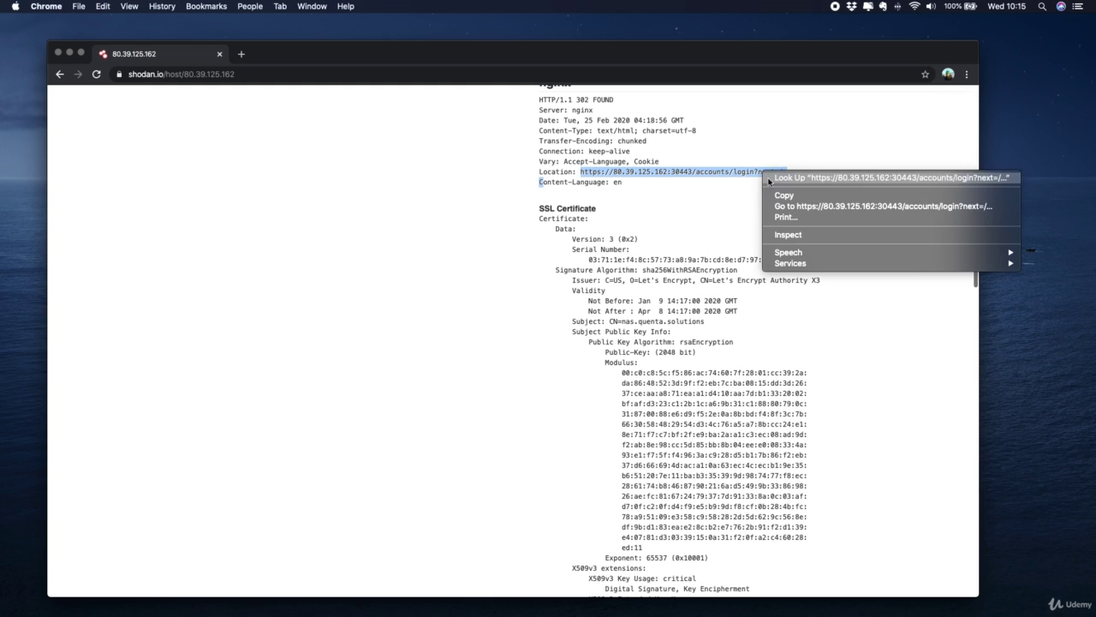
left_click(786, 207)
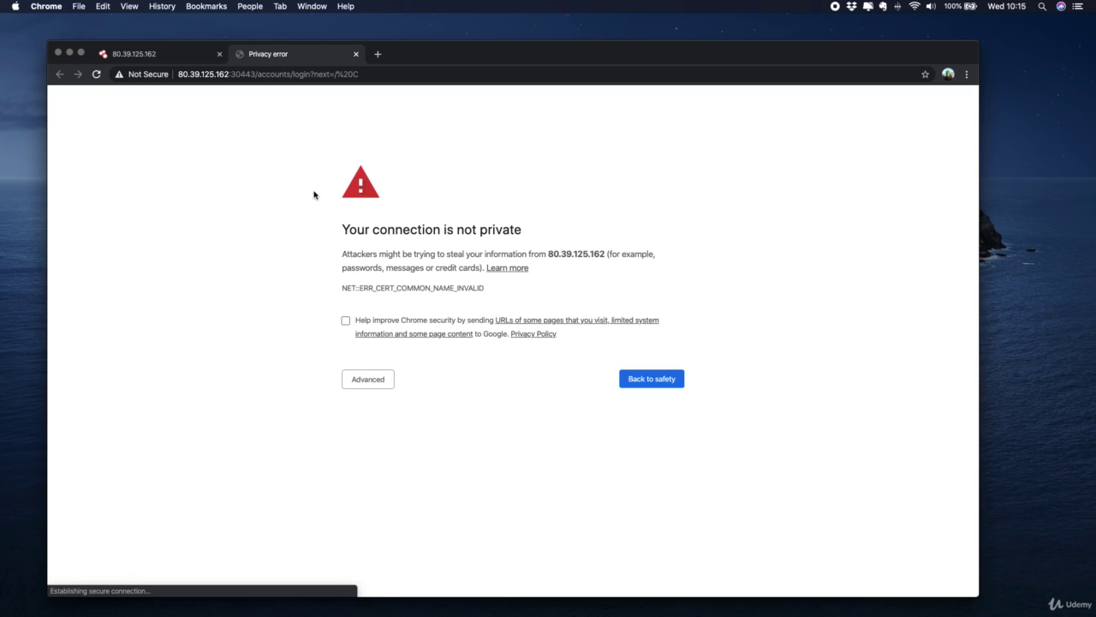
left_click(377, 381)
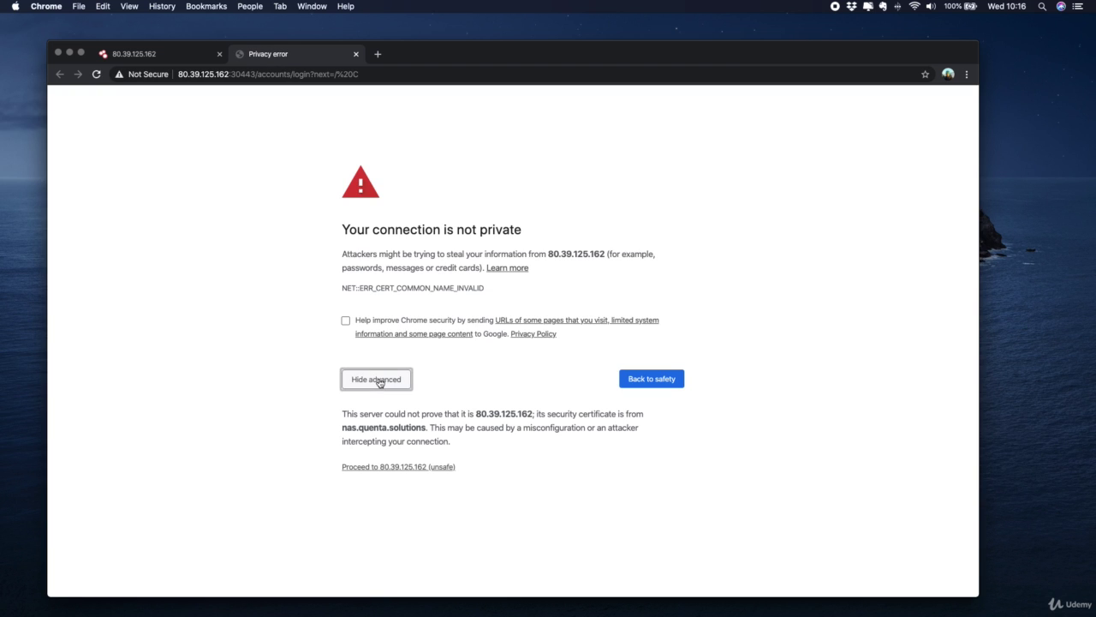
left_click(399, 466)
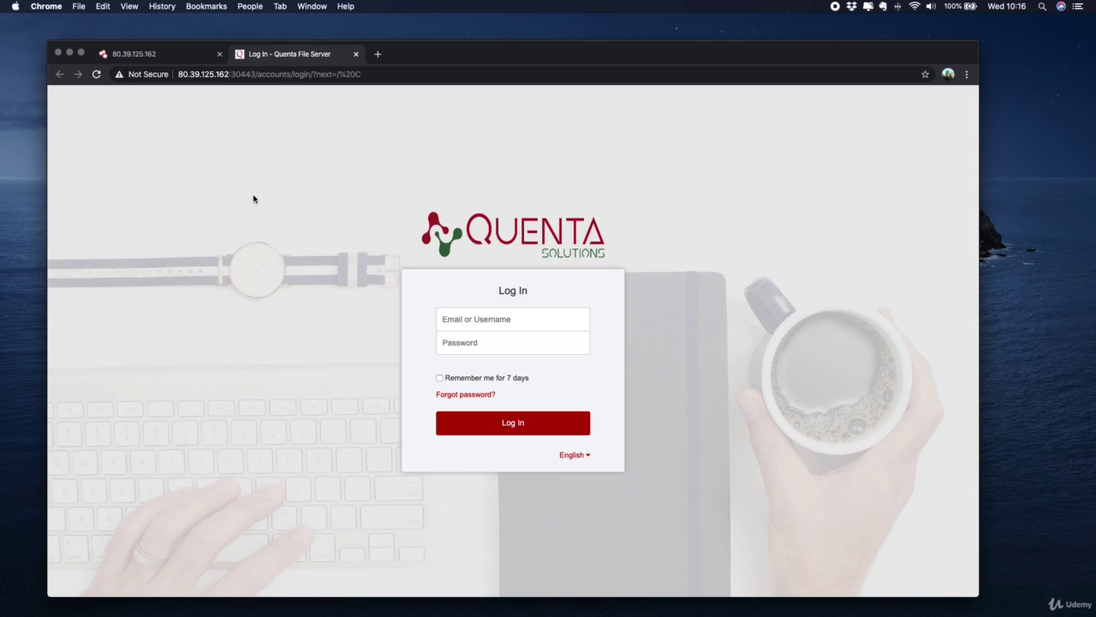
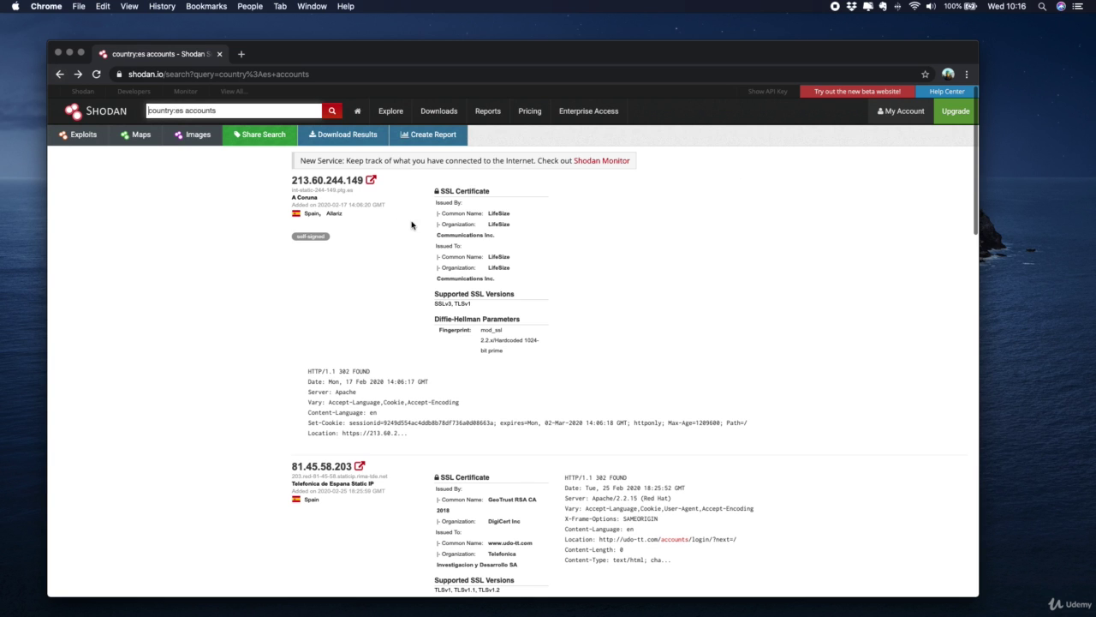
Change the Shodan query from accounts to country:fr RDP and run the search
scroll(590, 238, "down", 5)
scroll(591, 238, "down", 1)
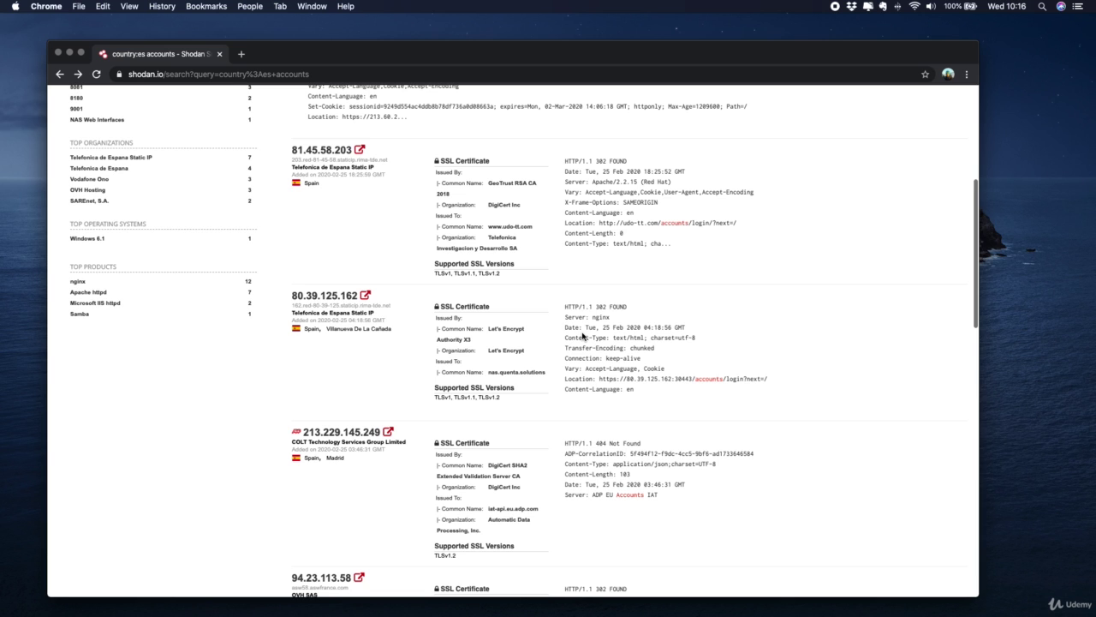
scroll(582, 336, "down", 5)
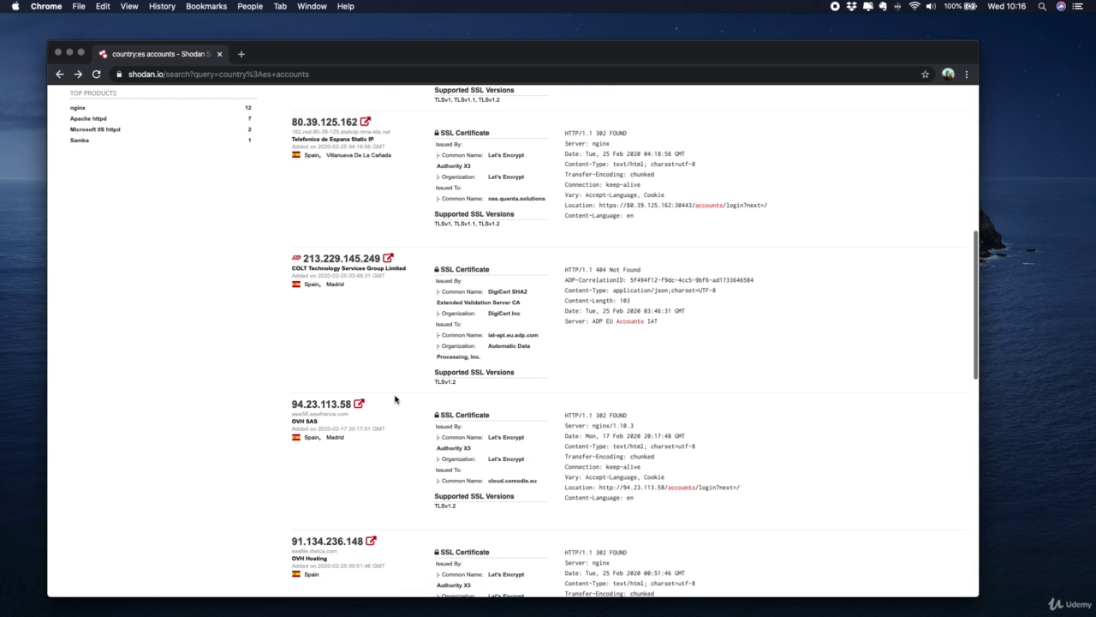
scroll(394, 398, "up", 10)
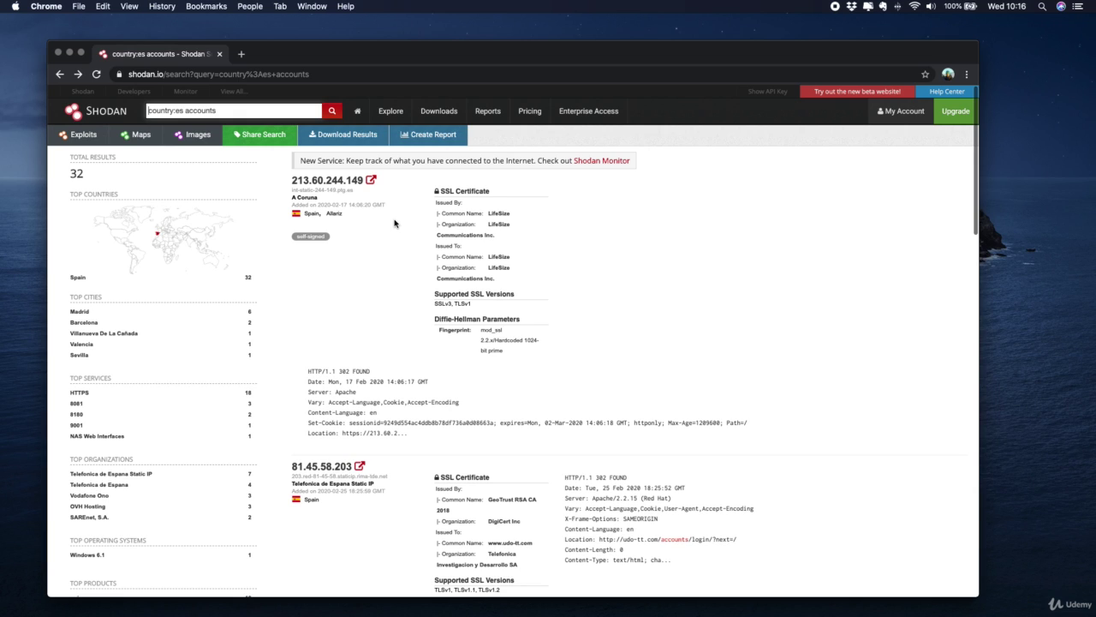
left_click(253, 115)
key("BackSpace")
key("BackSpace")
key("BackSpace")
key("BackSpace")
key("BackSpace")
key("BackSpace")
key("BackSpace")
key("BackSpace")
key("BackSpace")
key("BackSpace")
type("fr RDP")
key("Return")
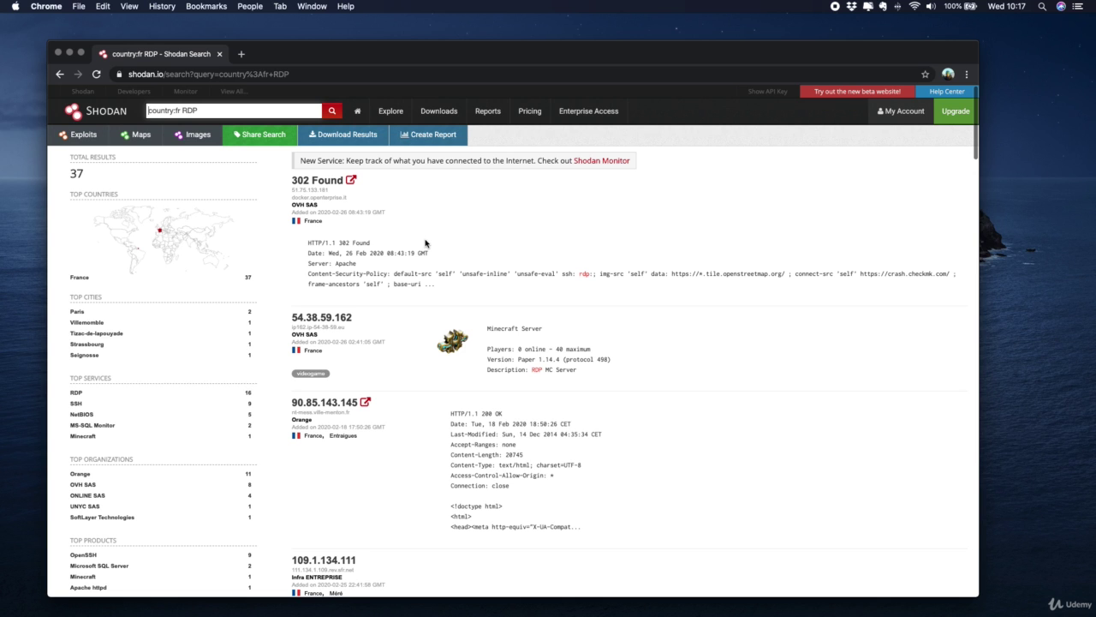
Scroll to the bottom of the French RDP login-screen results, including Windows Server 2008 R2
scroll(714, 253, "down", 5)
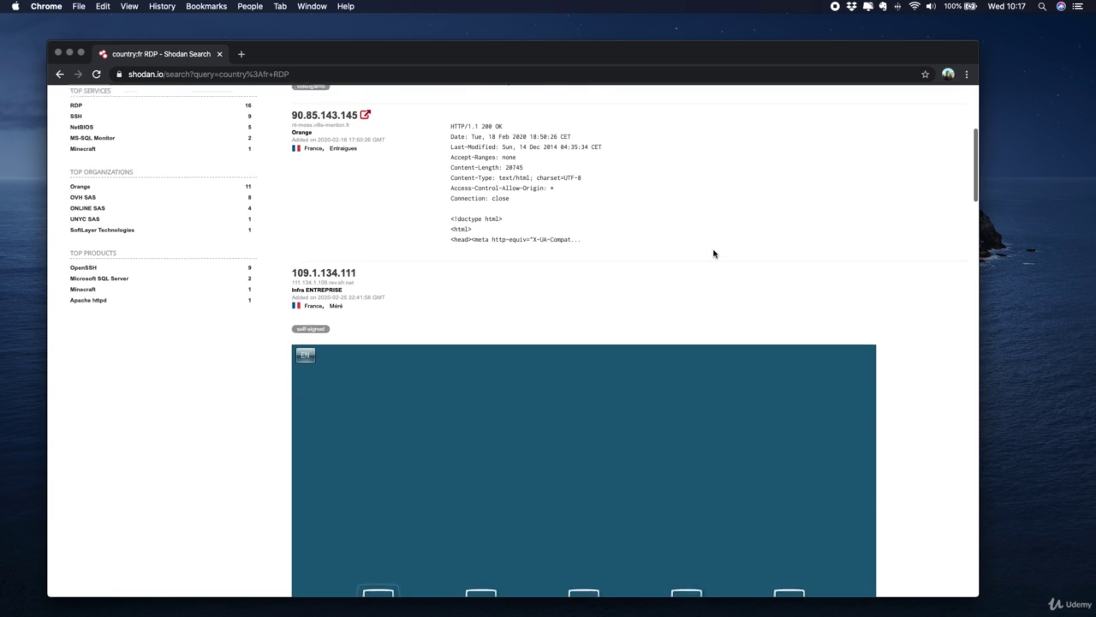
scroll(715, 253, "down", 2)
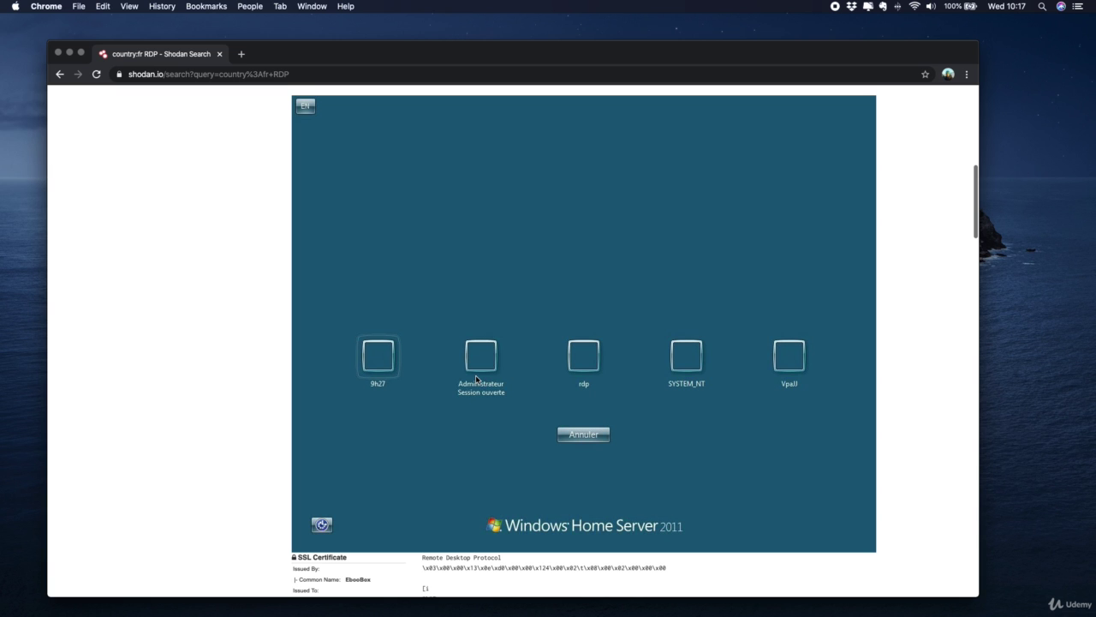
scroll(476, 379, "down", 12)
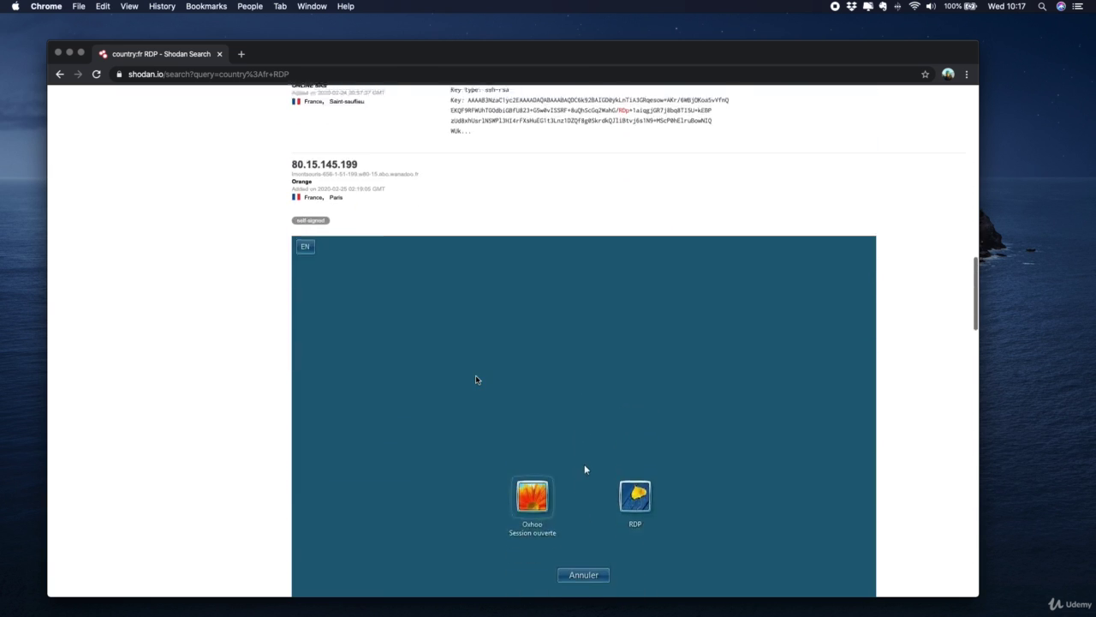
scroll(476, 379, "down", 1)
scroll(578, 257, "down", 8)
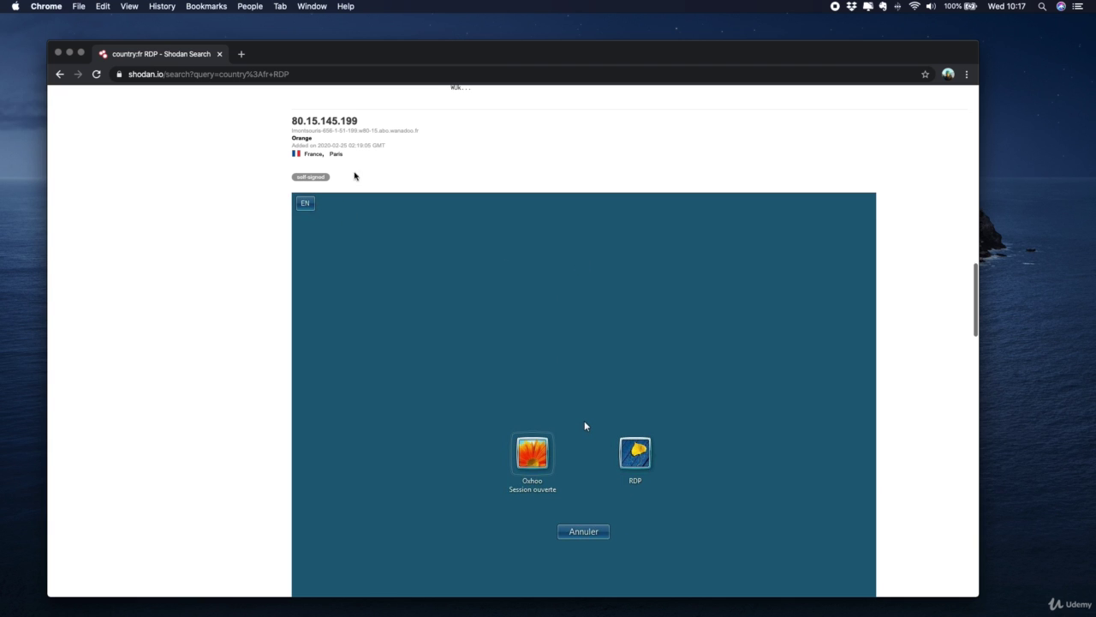
scroll(512, 155, "down", 5)
scroll(512, 155, "down", 7)
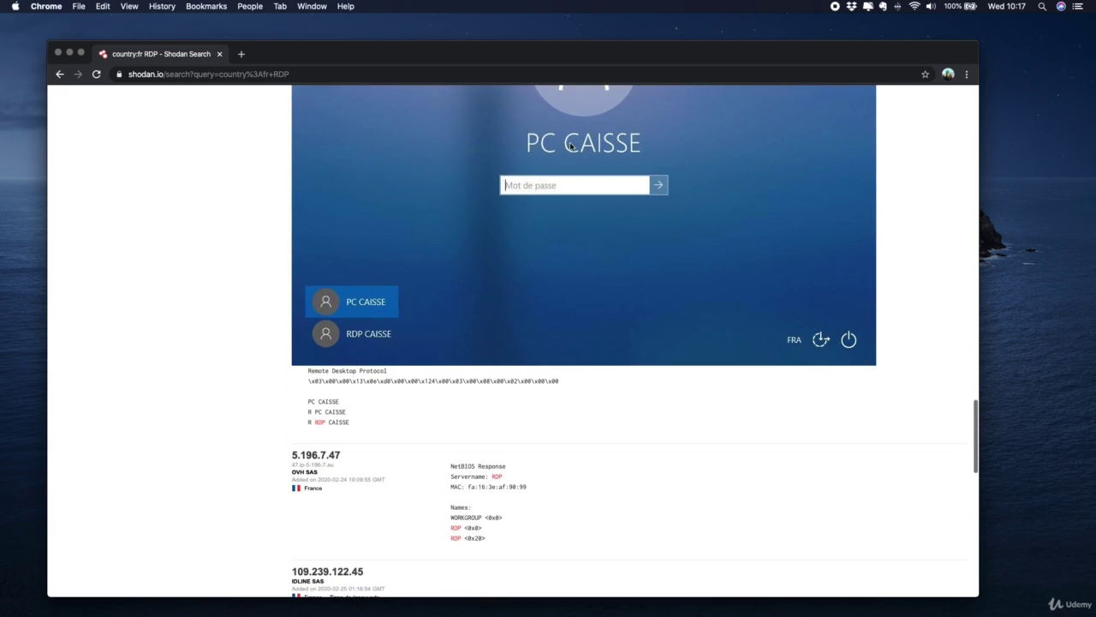
scroll(575, 144, "down", 10)
scroll(575, 145, "down", 8)
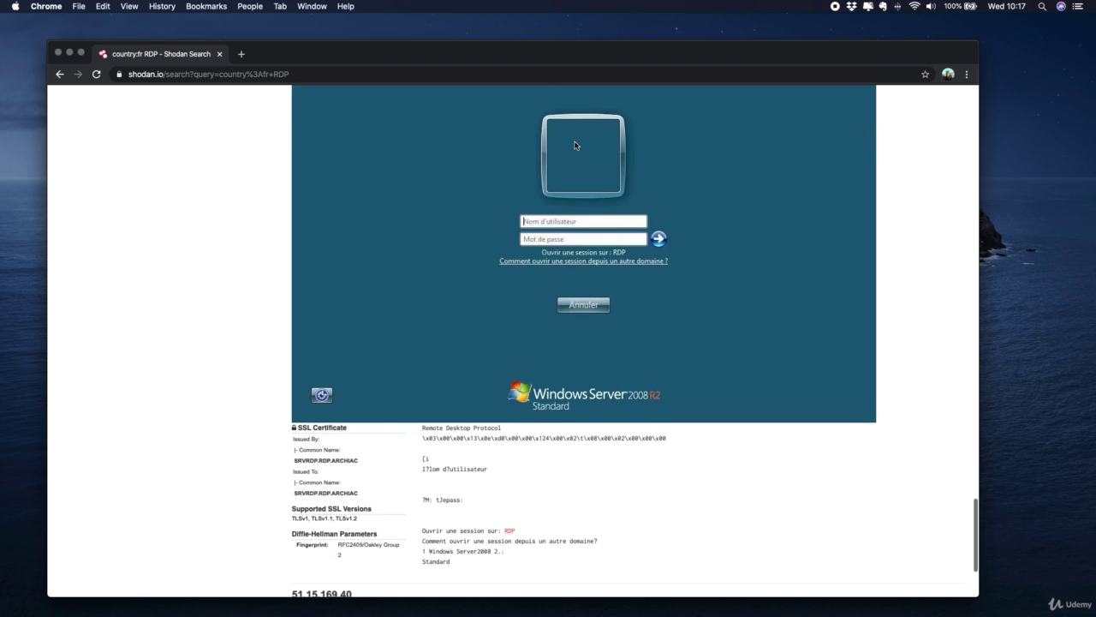
scroll(445, 418, "up", 15)
scroll(445, 419, "down", 16)
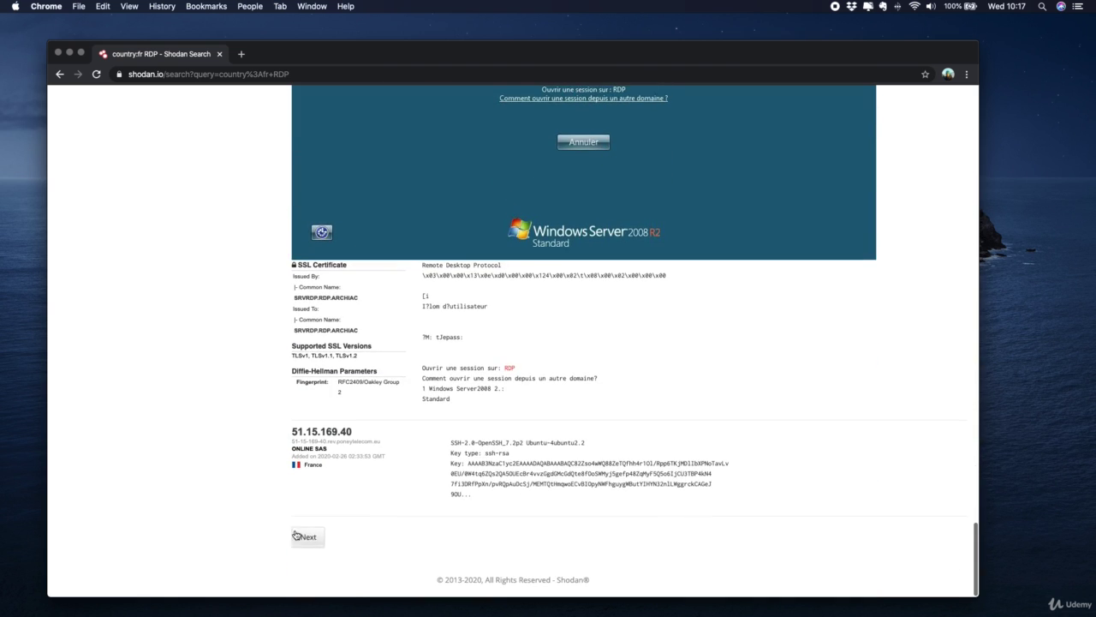
Go to page 2 of the country:fr RDP results and scroll through it
left_click(308, 537)
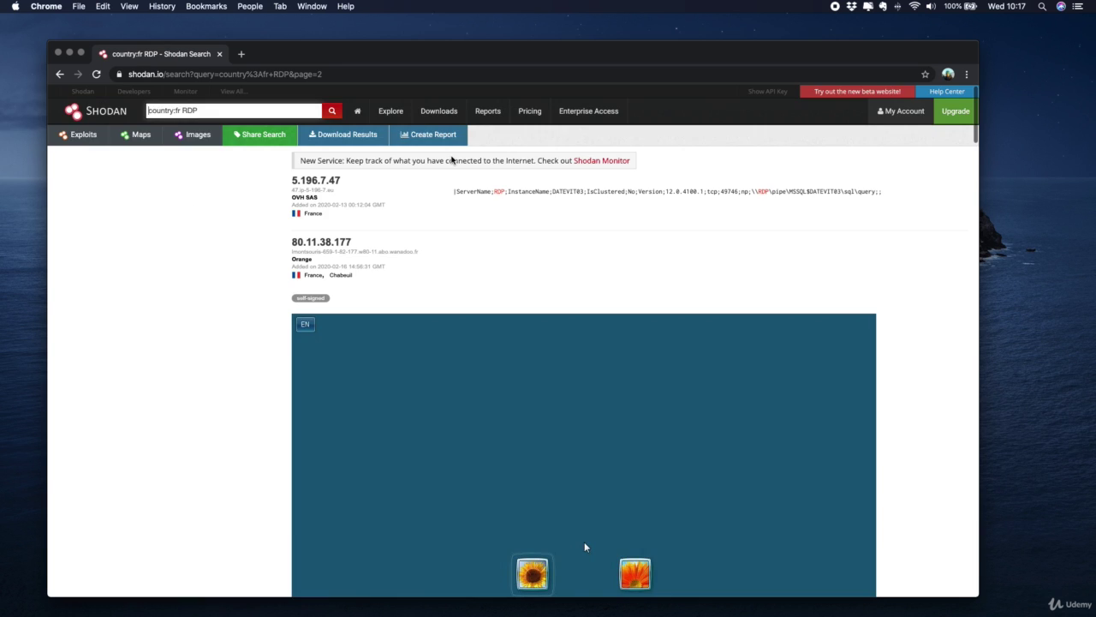
scroll(451, 159, "down", 5)
scroll(471, 285, "down", 20)
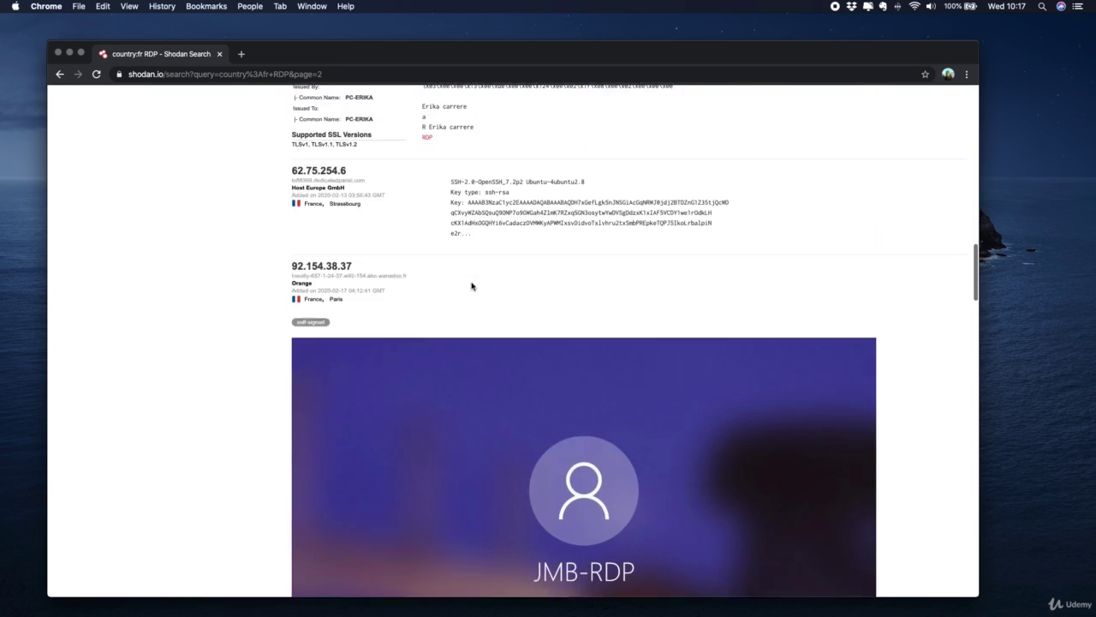
scroll(471, 285, "up", 20)
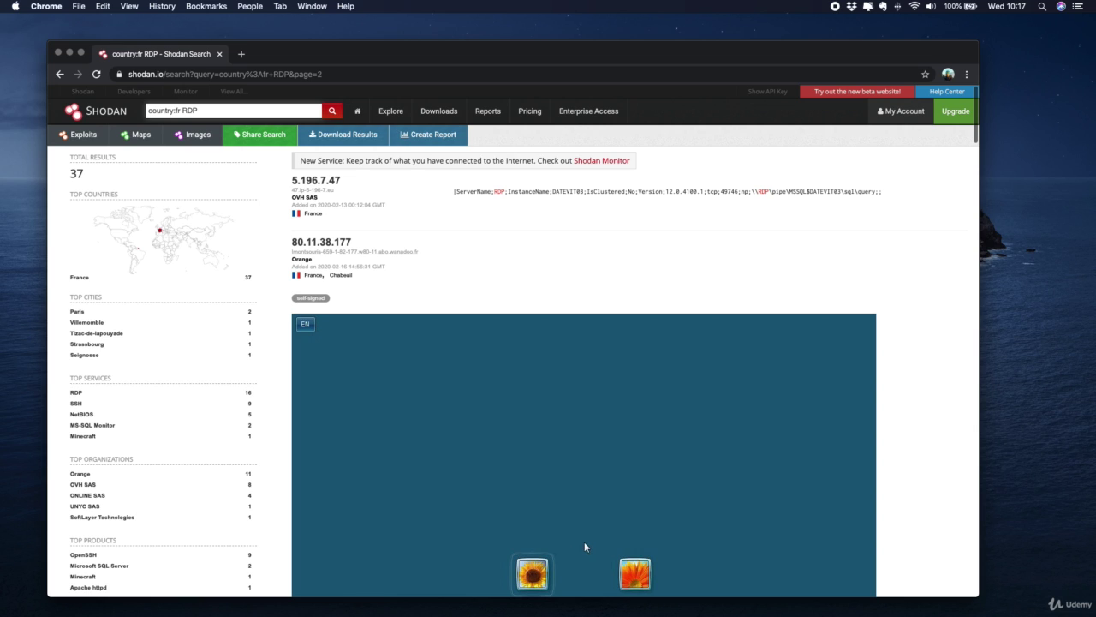
Replace RDP with timemachine and run the country:fr timemachine search
double_click(188, 111)
type("timemachine")
key("Return")
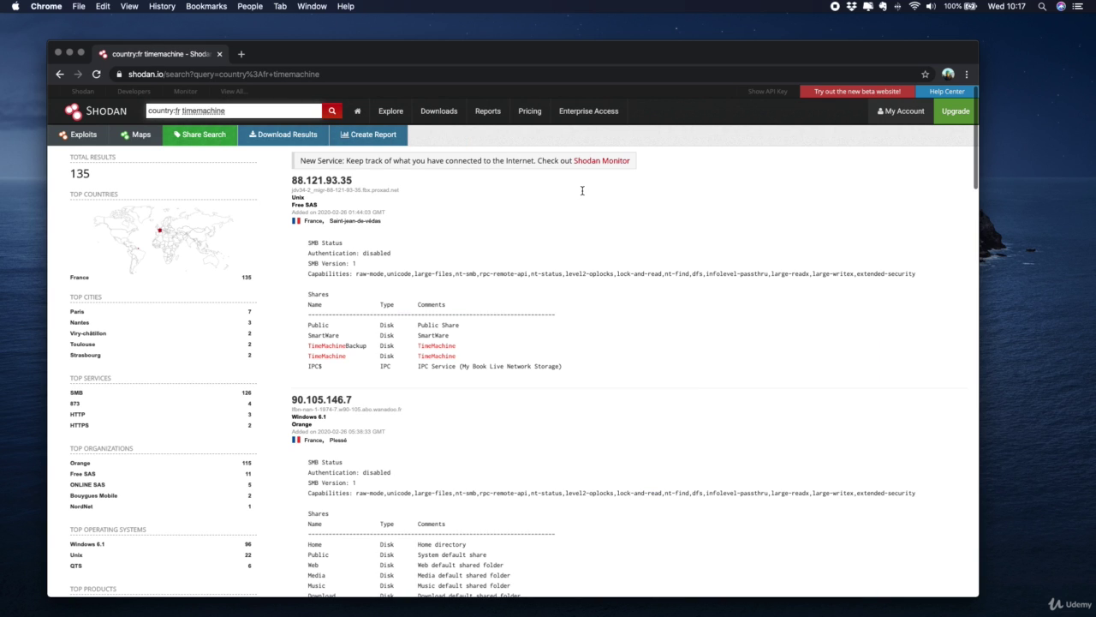
Highlight the TimeMachineBackup share line and scroll through the 135 French results
triple_click(352, 346)
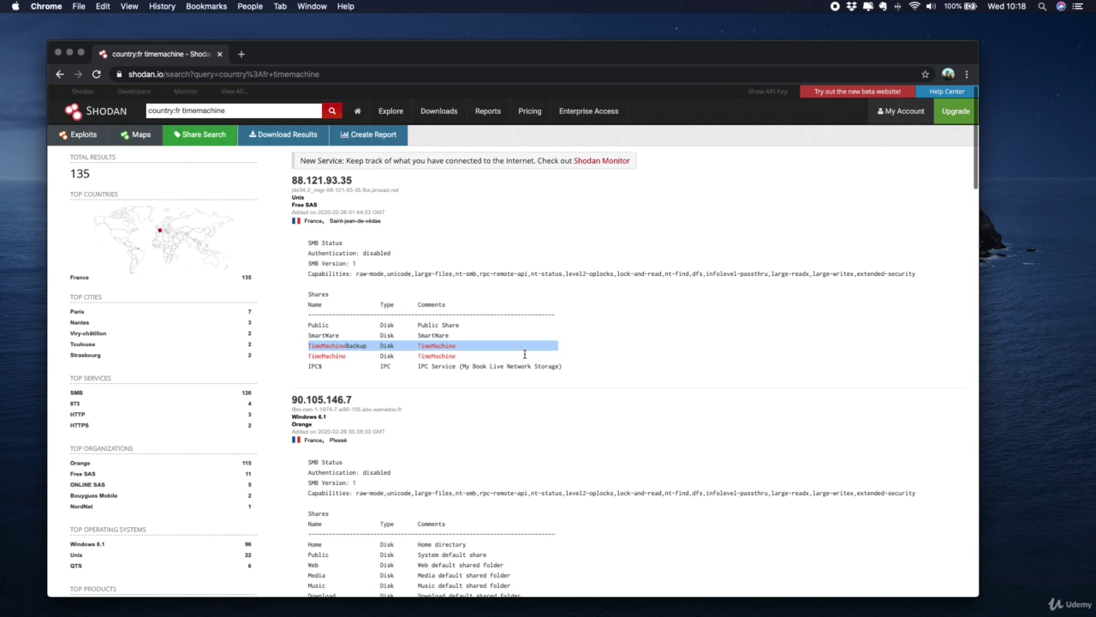
scroll(526, 353, "down", 5)
scroll(525, 358, "down", 8)
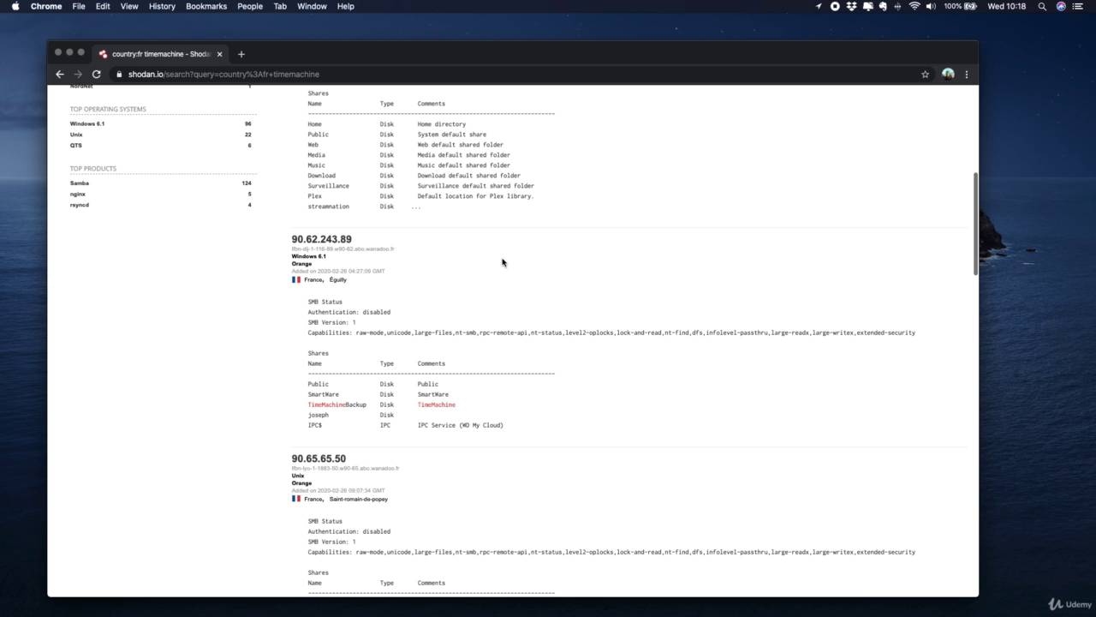
scroll(506, 261, "up", 5)
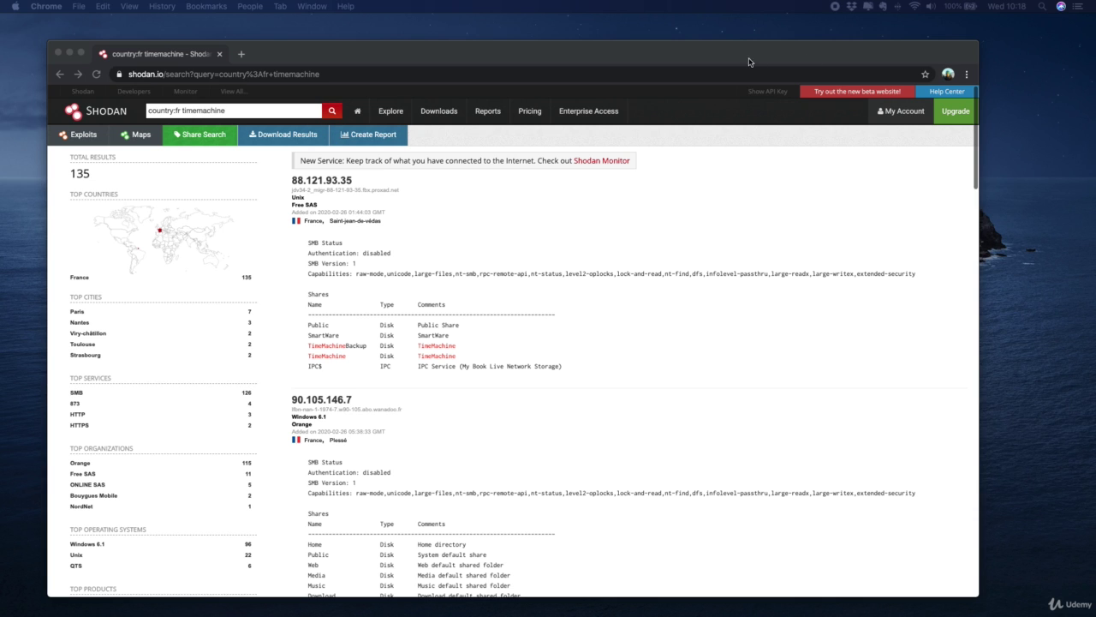
left_click(661, 76)
type("www.insecam.org")
key("Return")
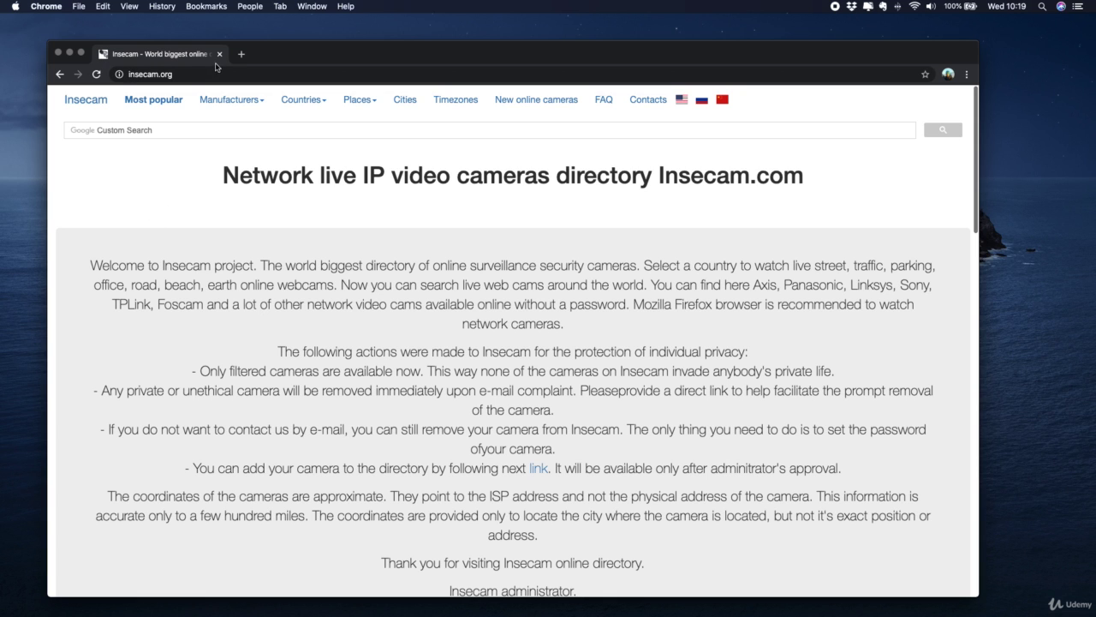
Show Insecam's Most popular cameras and scroll down the camera grid
left_click(164, 101)
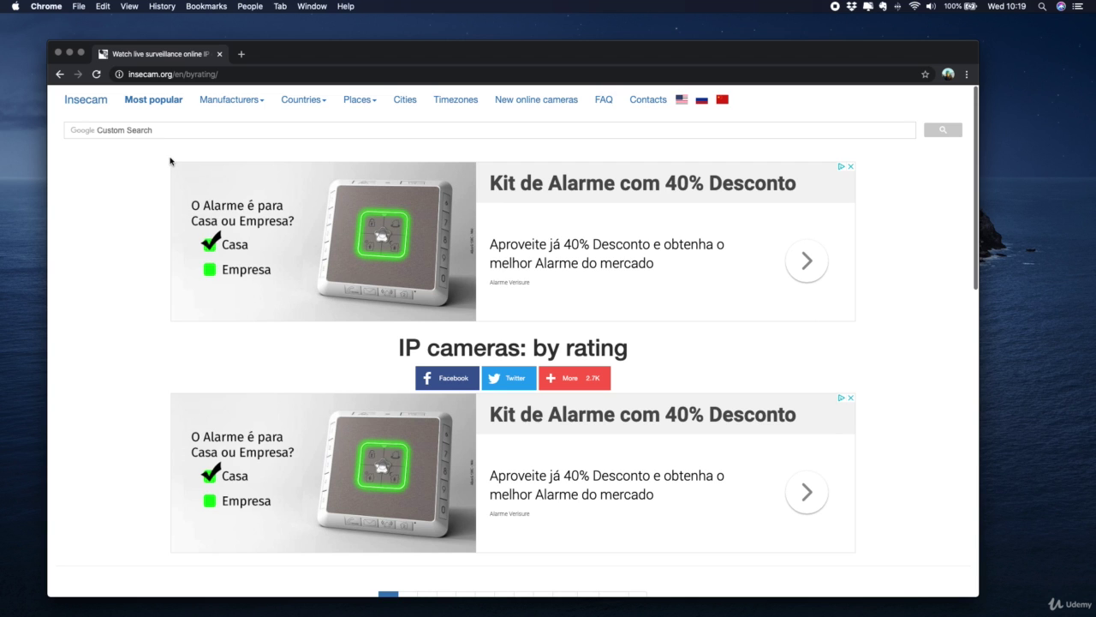
scroll(170, 162, "down", 15)
scroll(250, 229, "up", 6)
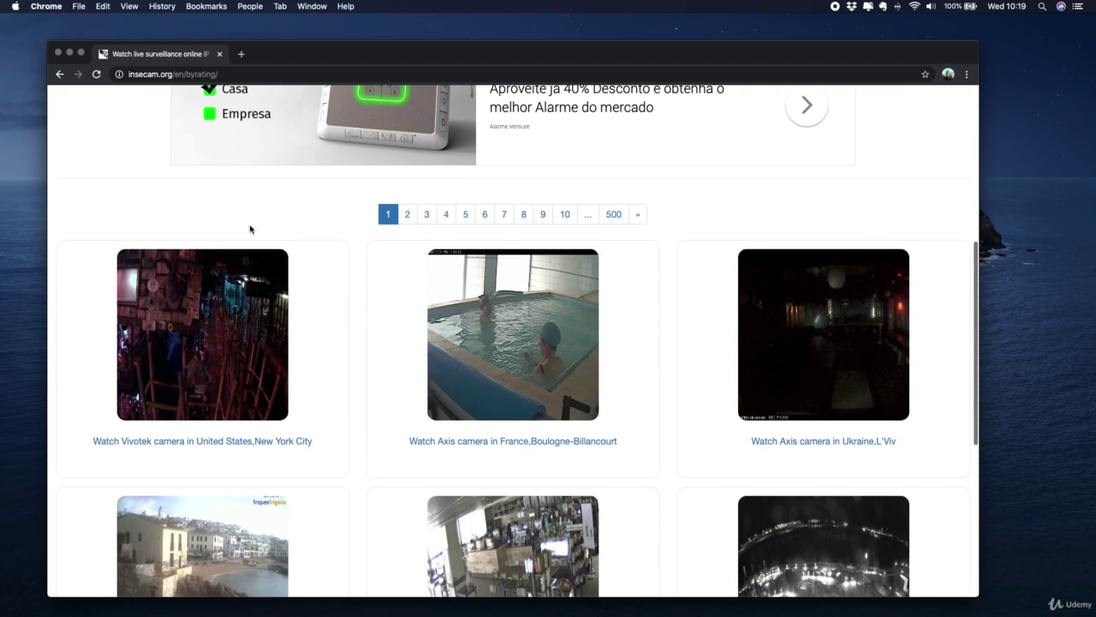
scroll(250, 229, "down", 1)
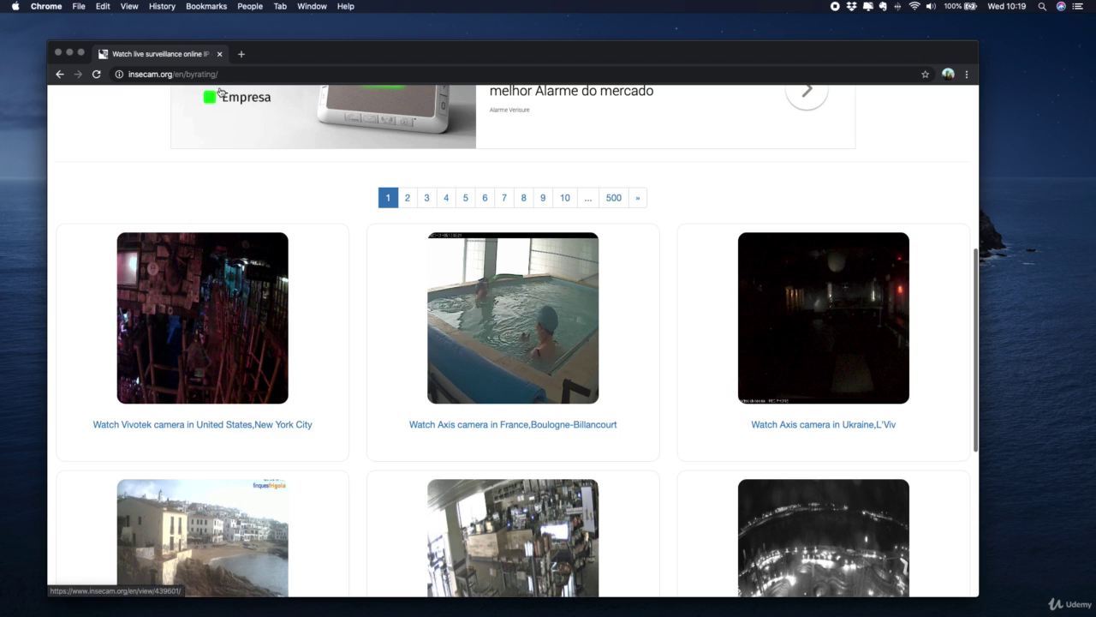
scroll(453, 232, "down", 10)
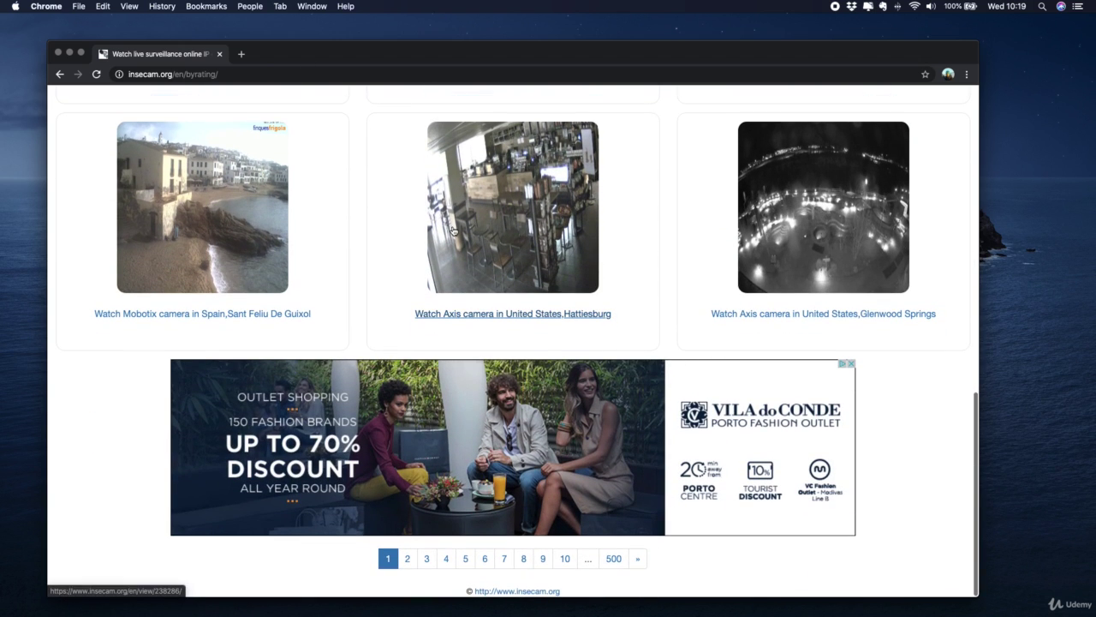
Go to page 2 of the by-rating cameras and scroll through feeds like Tallinn and Tokyo
left_click(407, 561)
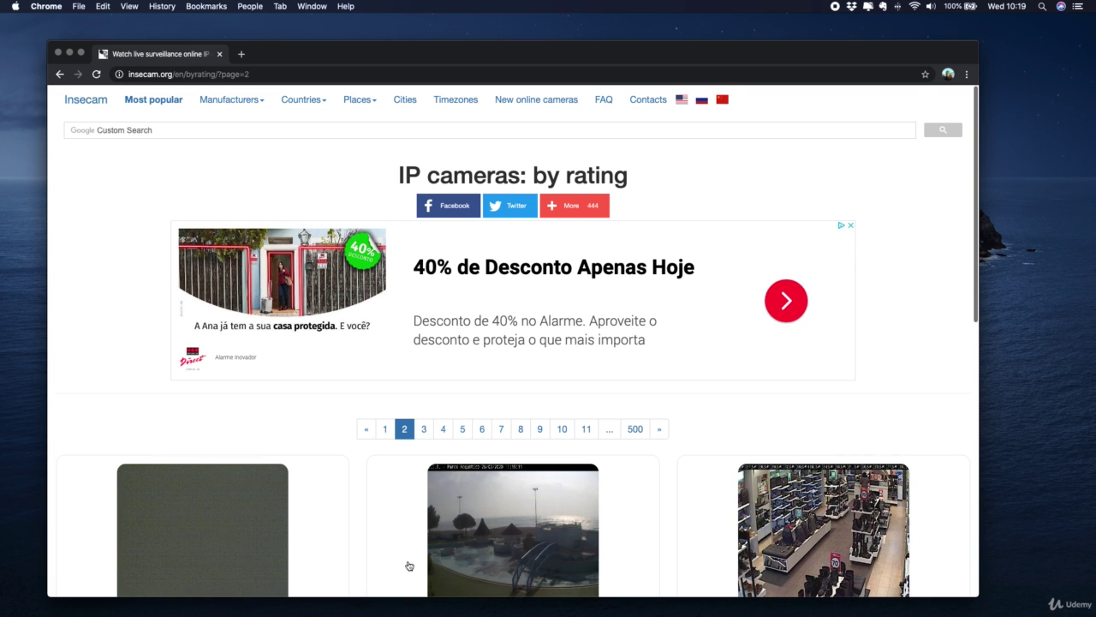
scroll(439, 437, "down", 3)
scroll(438, 445, "down", 2)
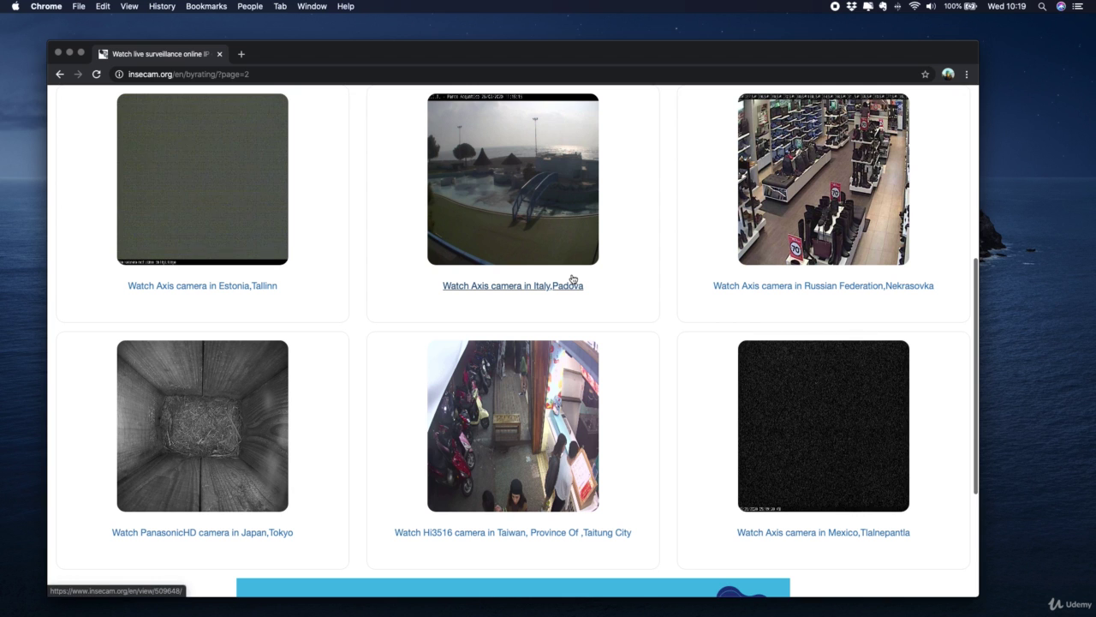
scroll(653, 163, "down", 3)
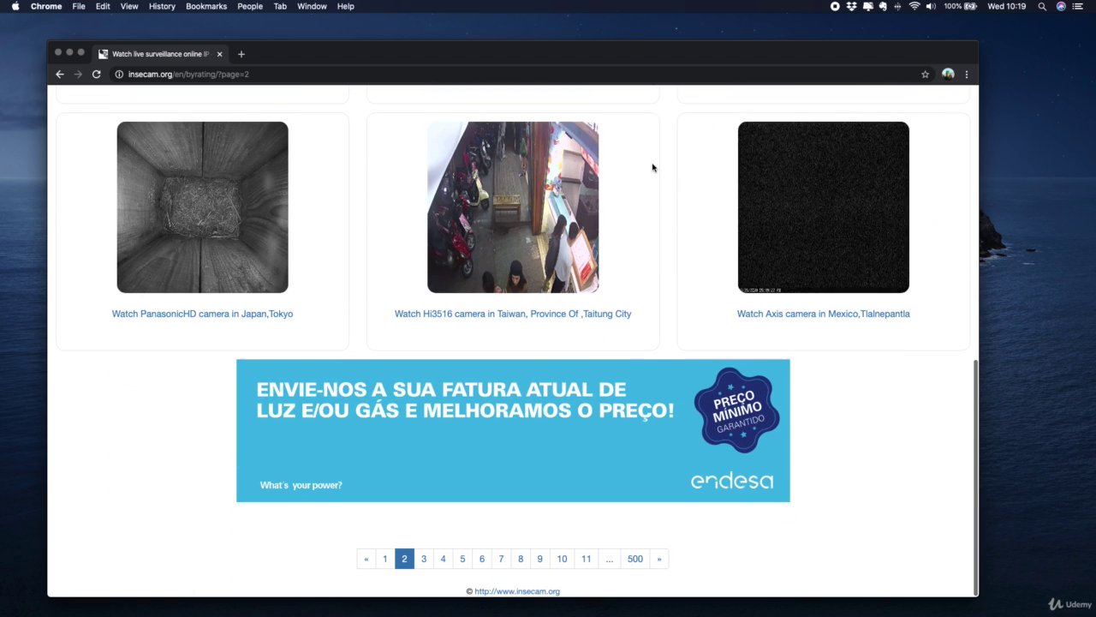
scroll(653, 167, "up", 3)
scroll(653, 166, "up", 4)
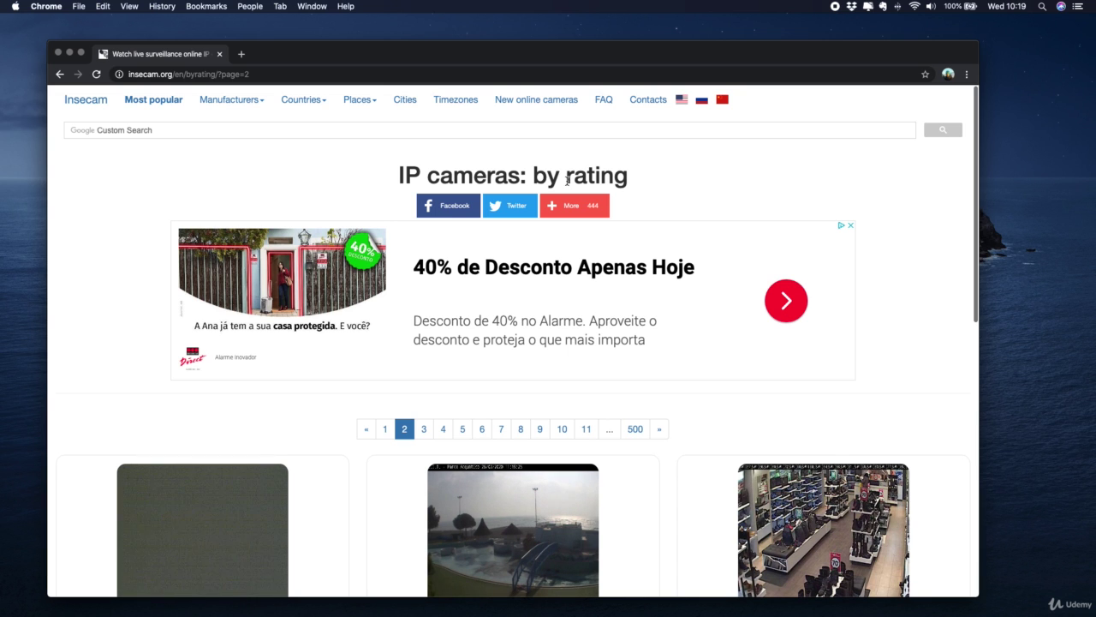
scroll(567, 179, "down", 5)
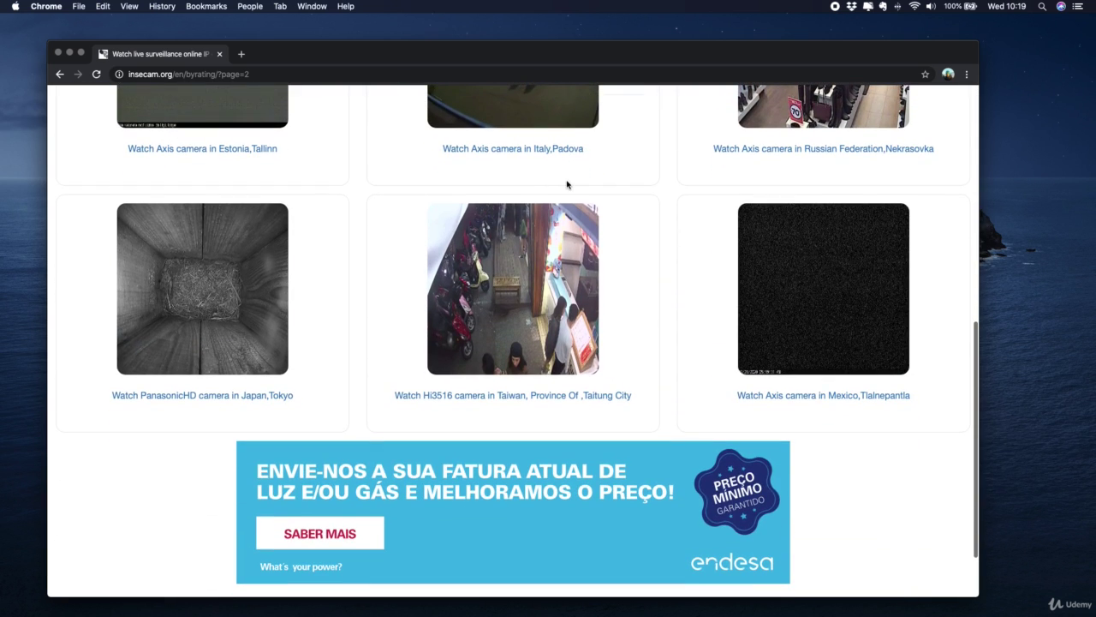